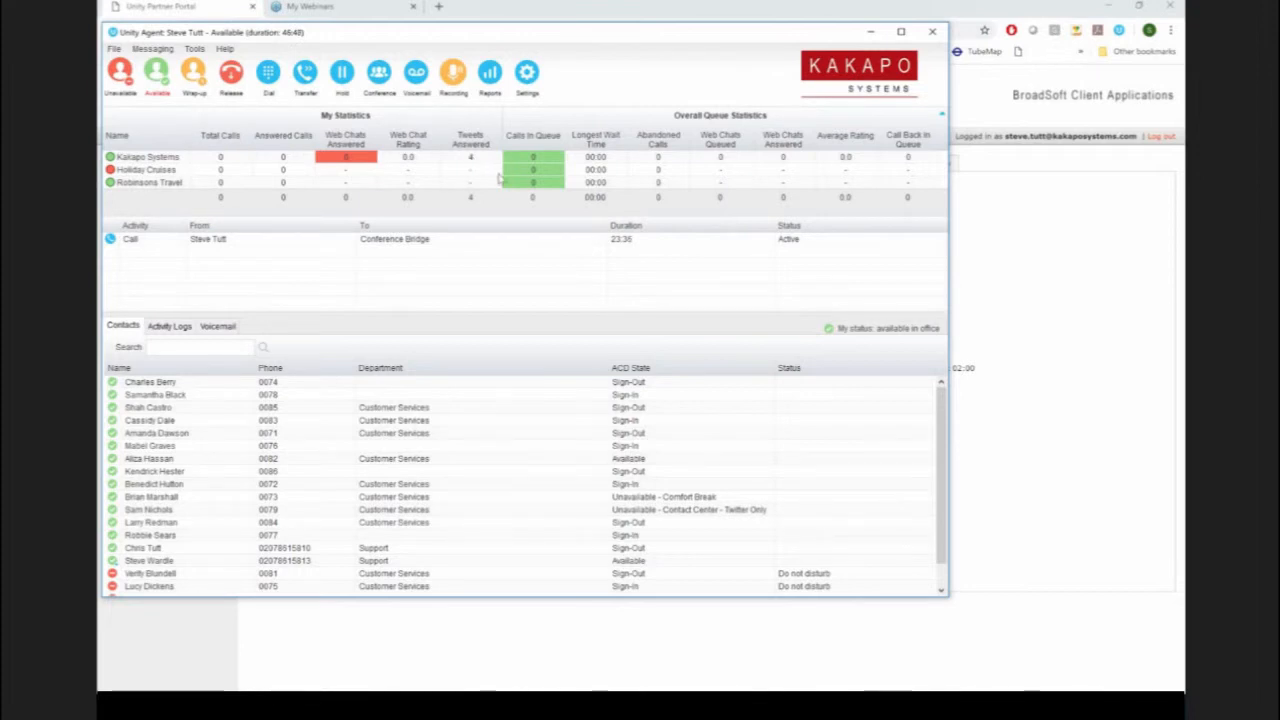
left_click(752, 706)
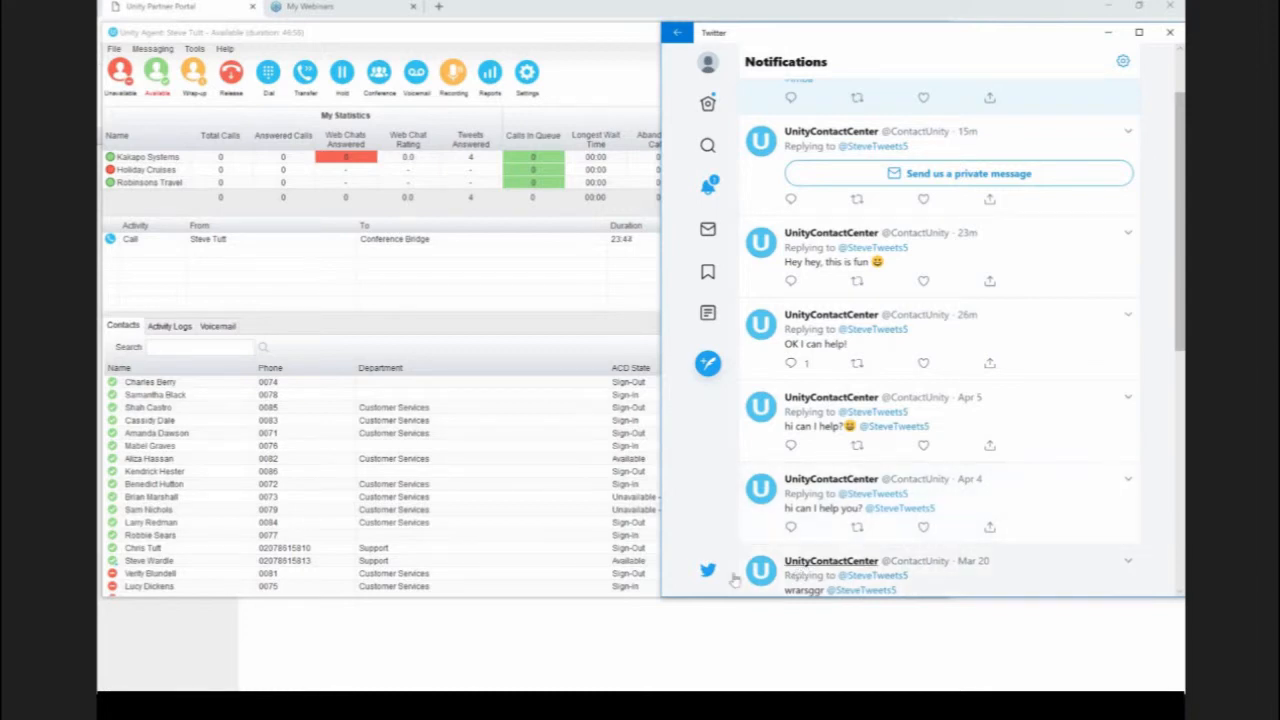
left_click(707, 364)
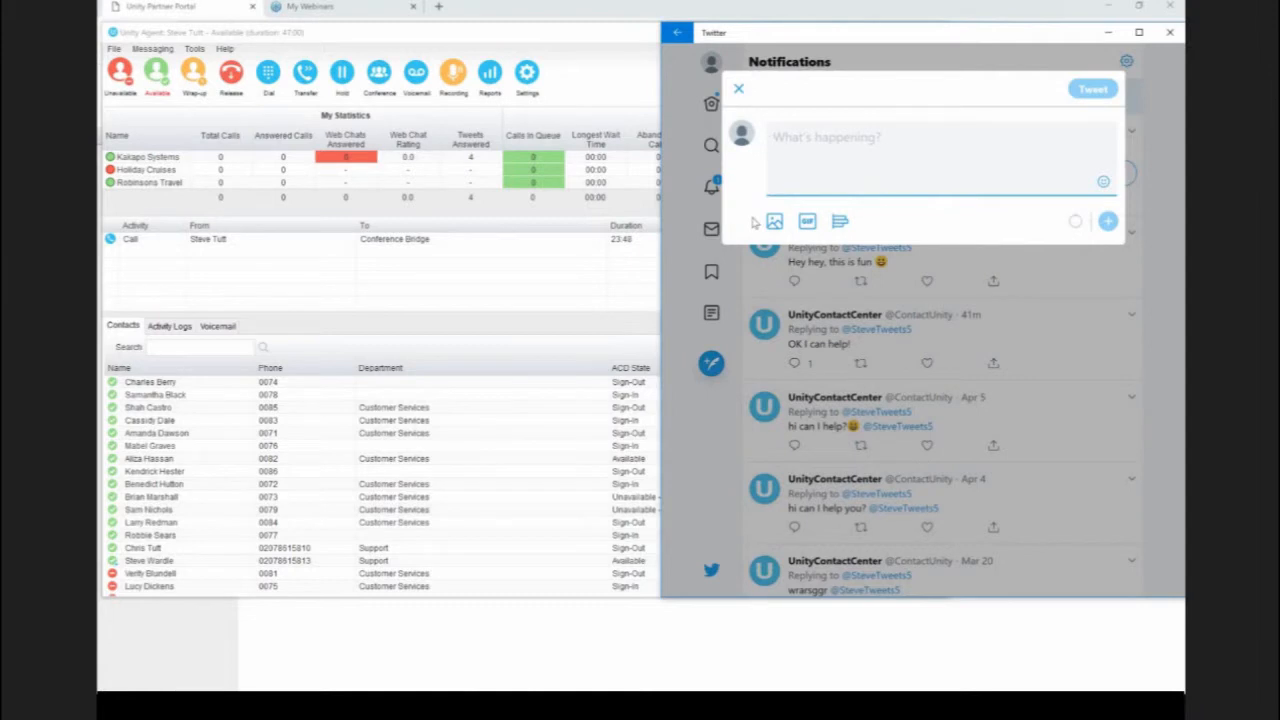
type("@contactunity")
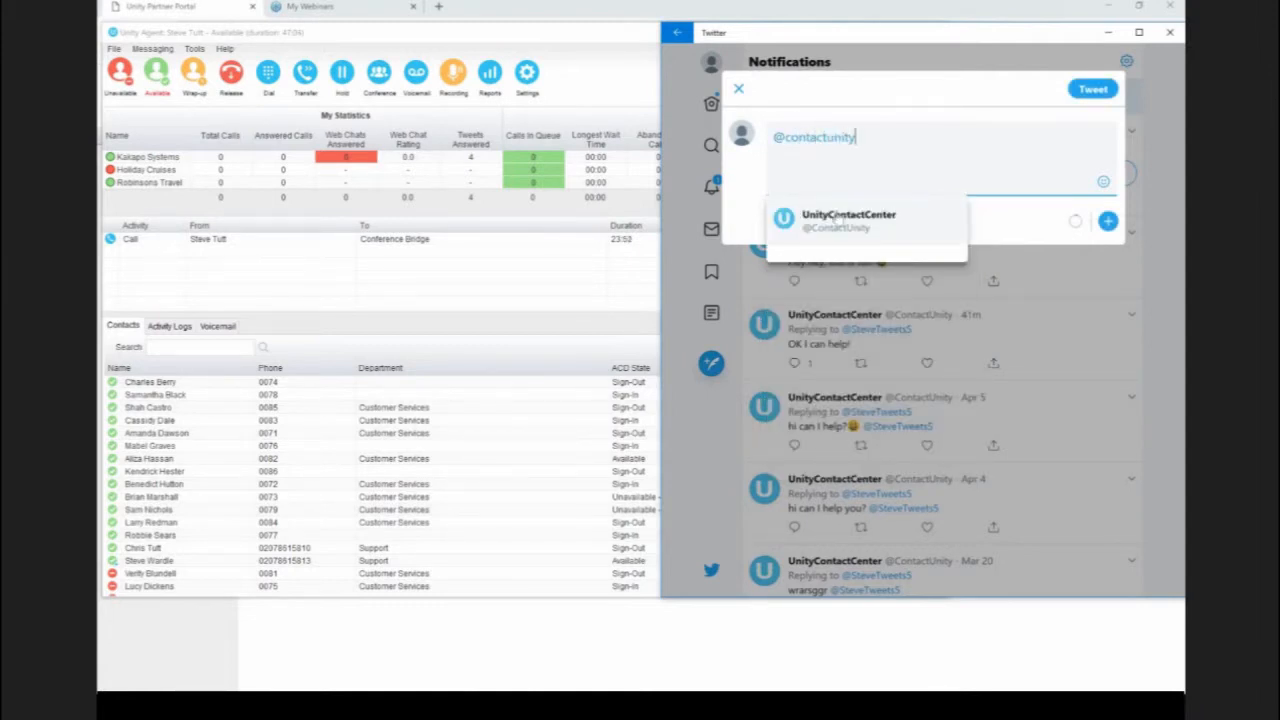
left_click(838, 218)
type("Hi the")
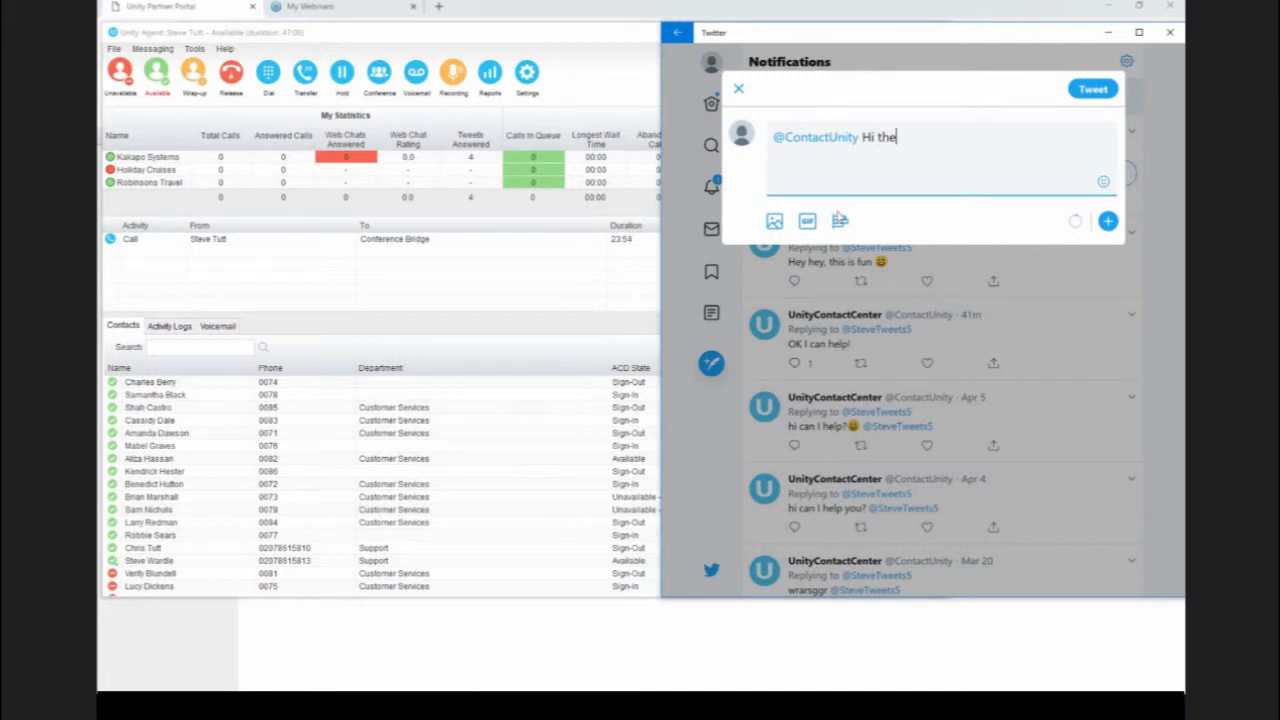
type("re guys!")
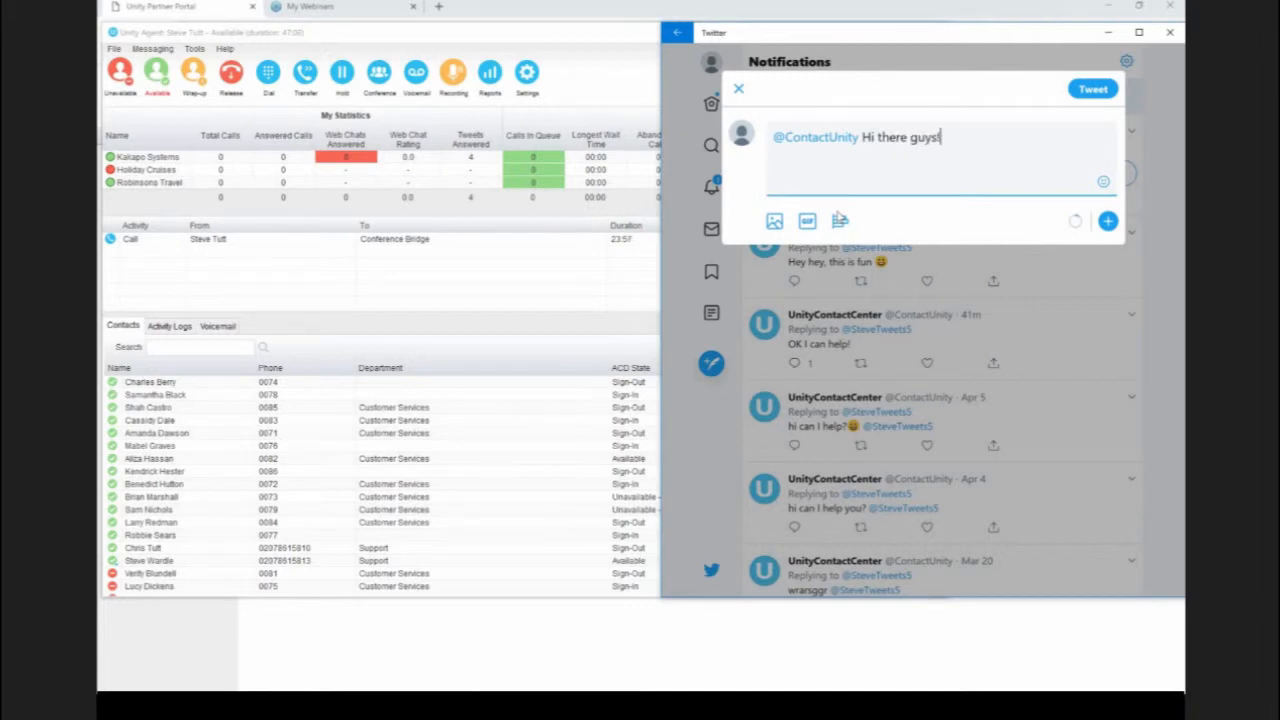
left_click(1092, 95)
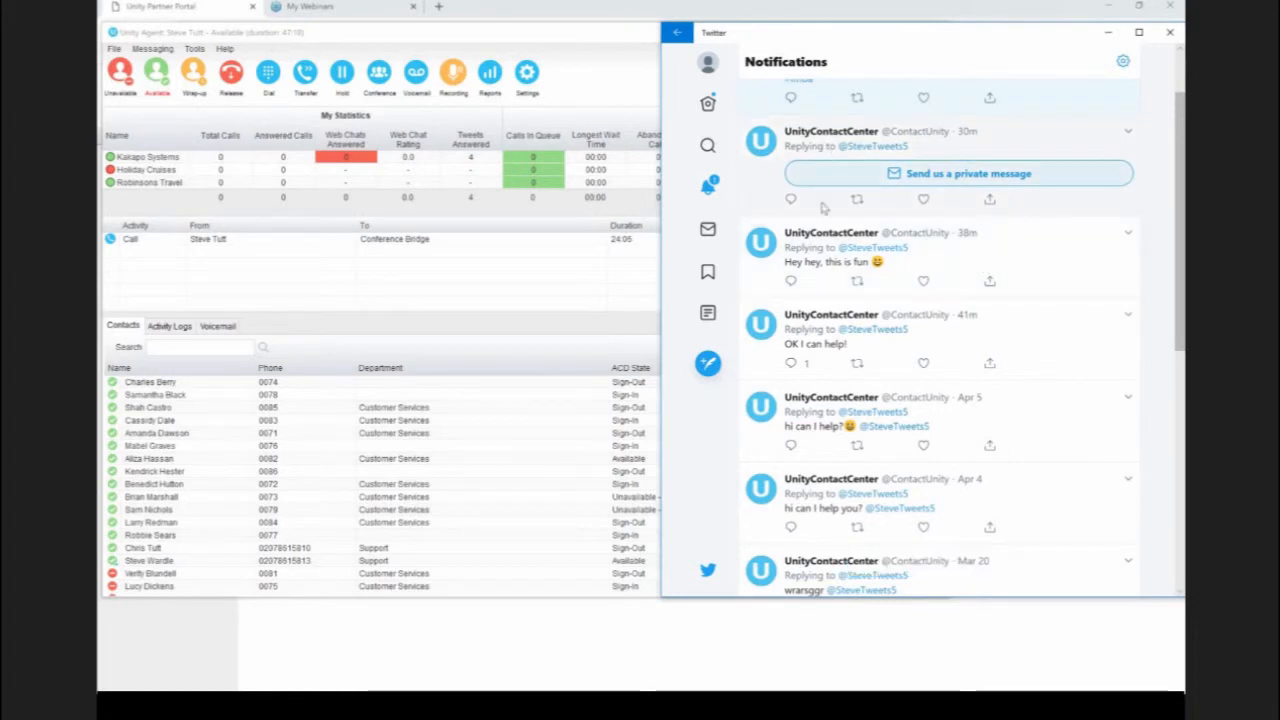
Step: Switch to Unity Agent and start a new contact center statistics column displaying TweetsInQueueNow
mouse_move(885, 157)
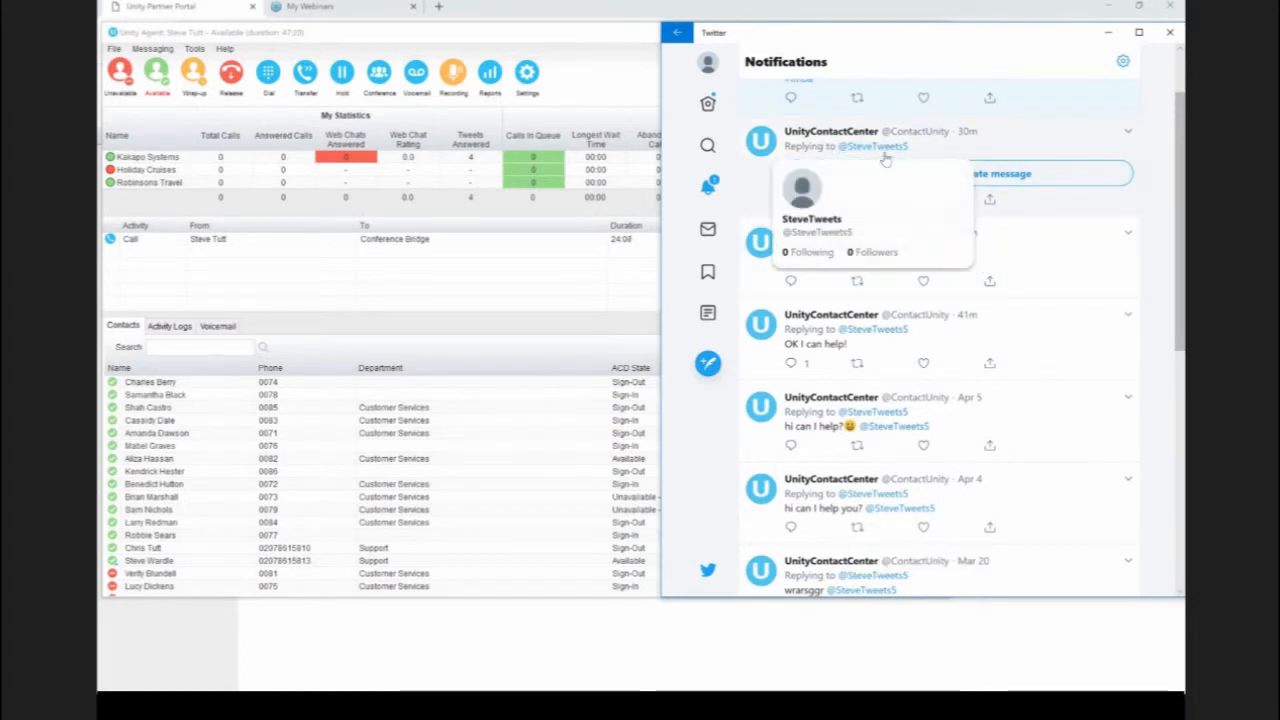
left_click(512, 257)
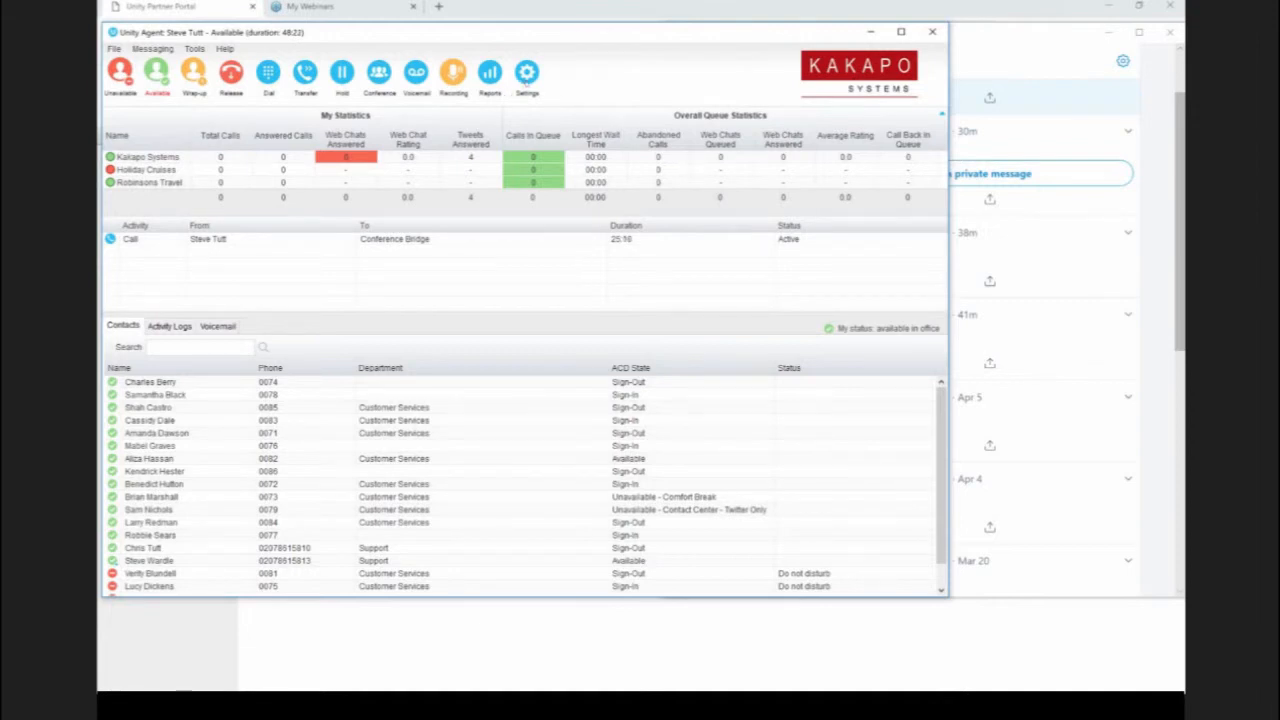
left_click(527, 80)
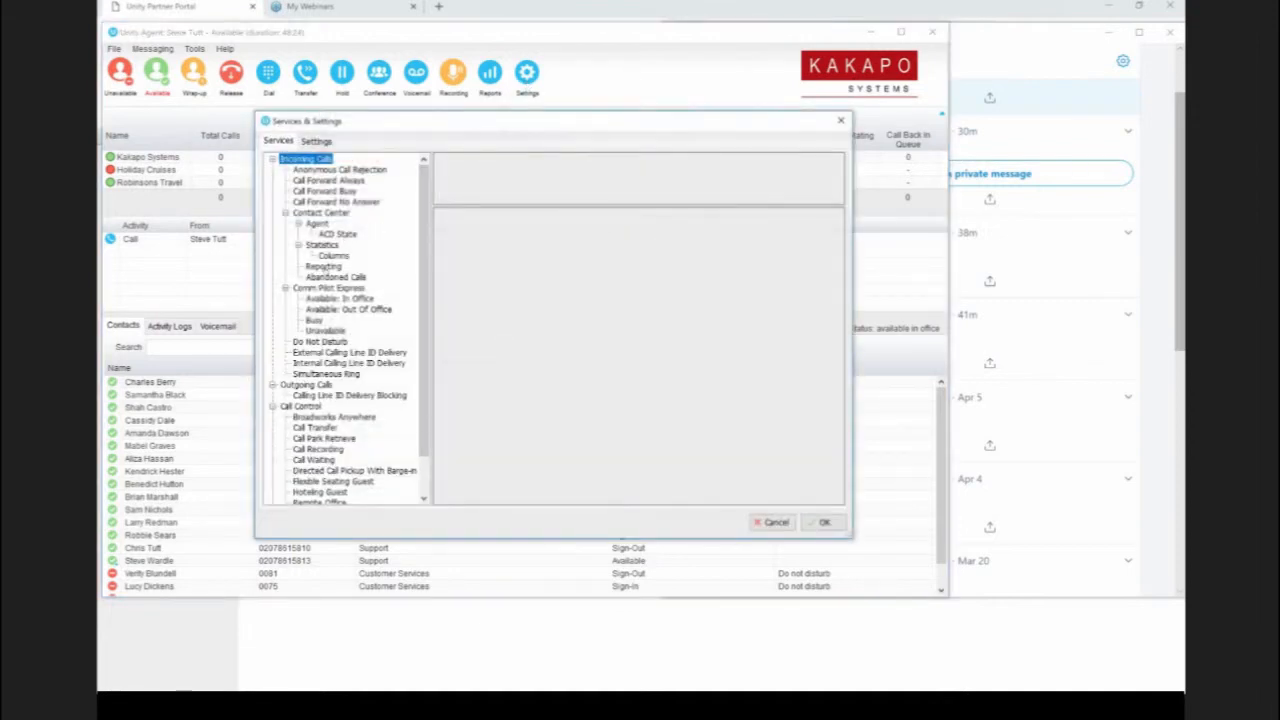
left_click(333, 256)
left_click(566, 216)
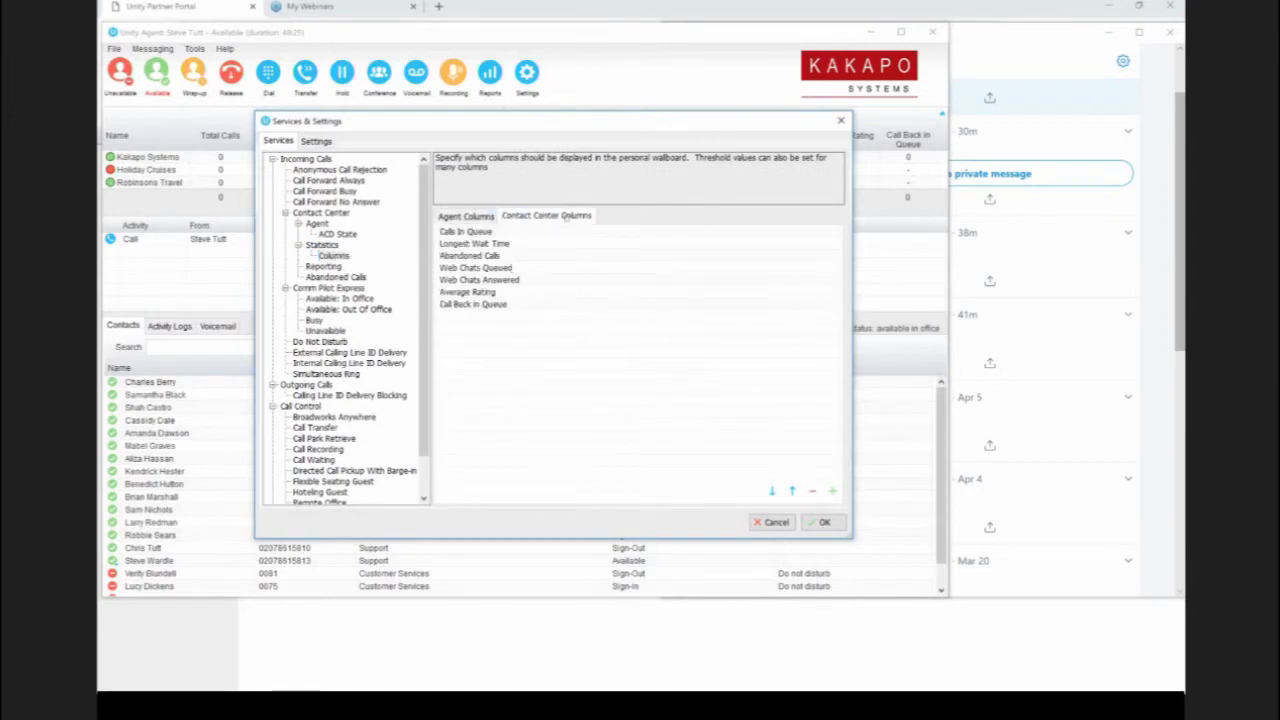
left_click(832, 491)
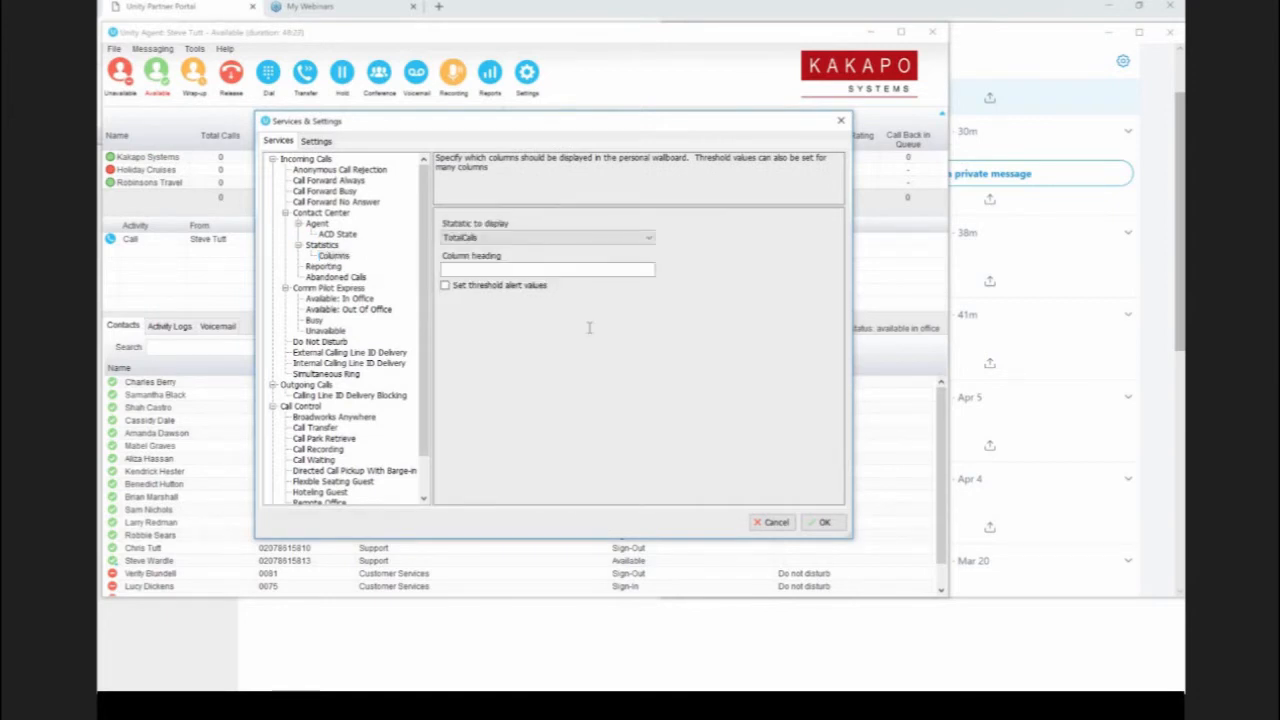
left_click(529, 238)
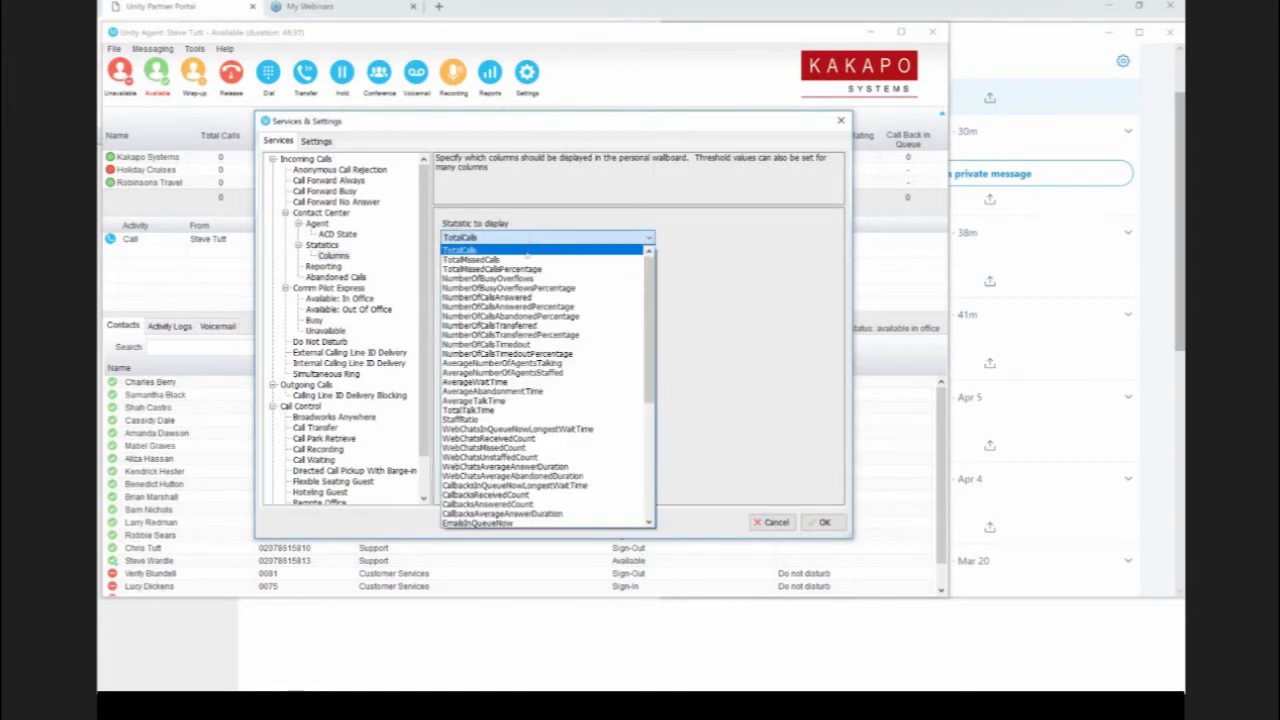
scroll(528, 265, "down", 2)
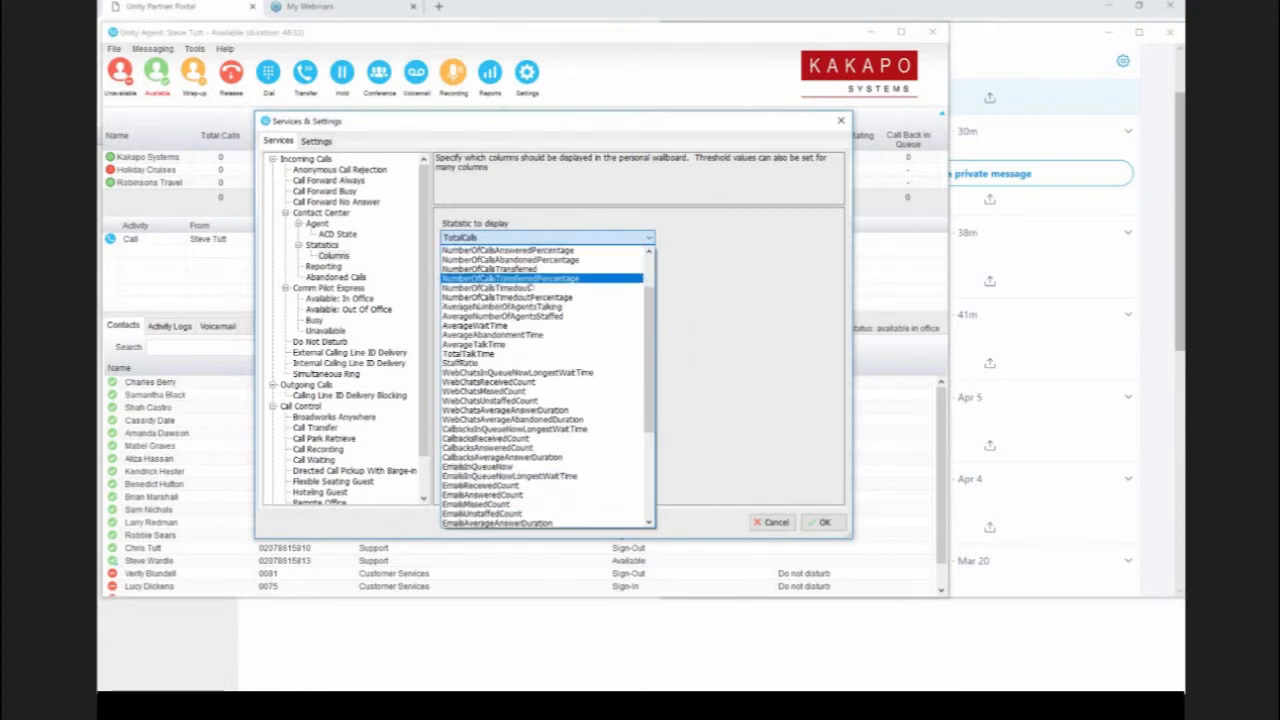
scroll(540, 278, "down", 4)
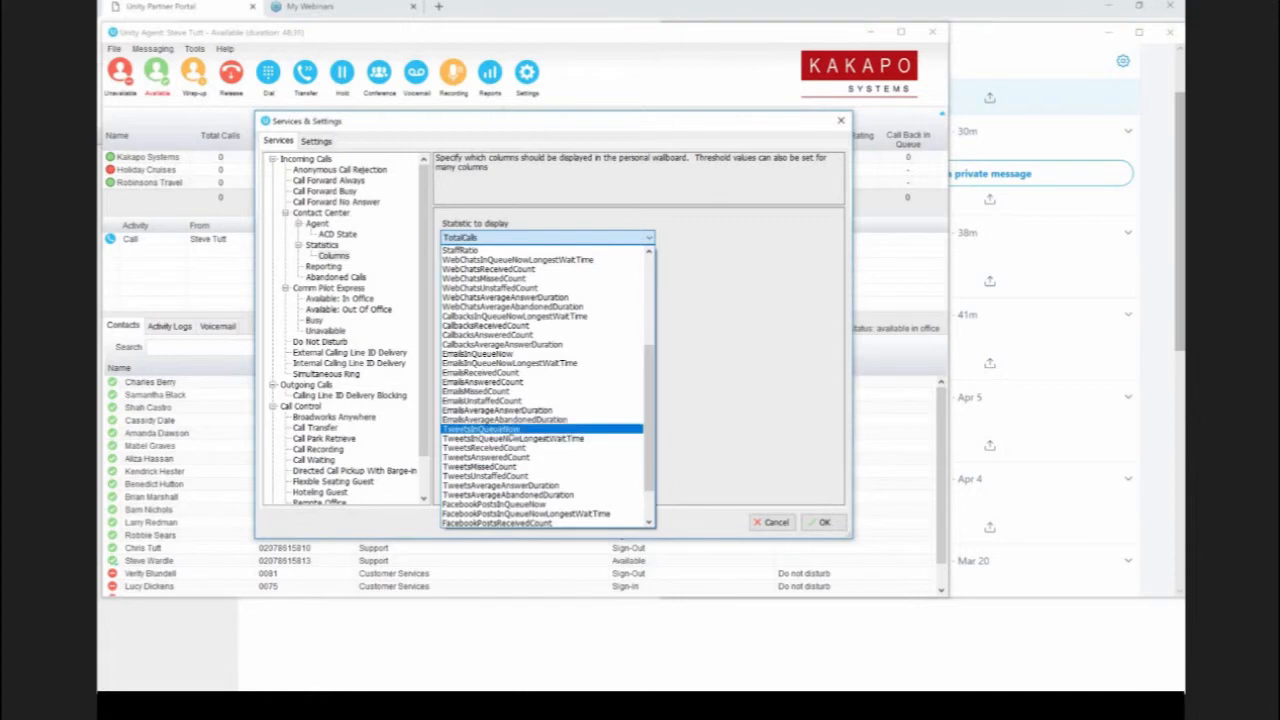
left_click(500, 428)
Step: Give the new contact center column the heading "Tweets In Queue" and save it
left_click(506, 268)
type("Tweets In Qu")
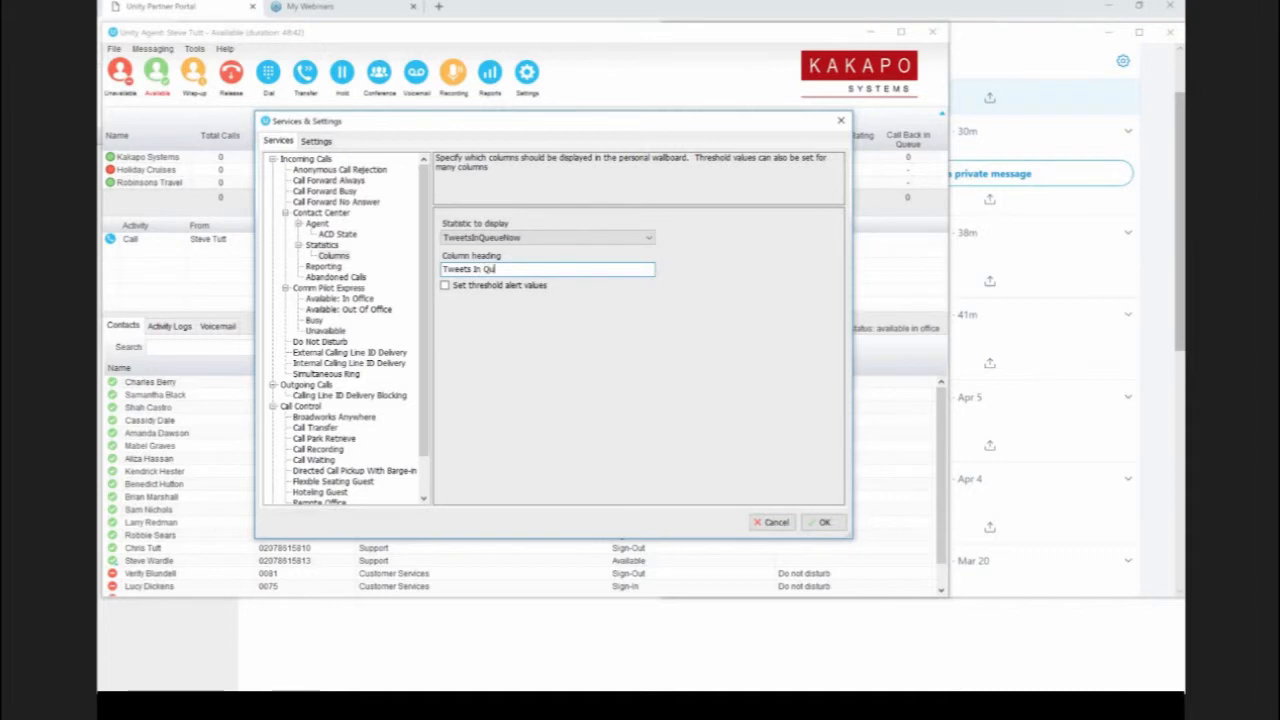
type("eue")
left_click(833, 527)
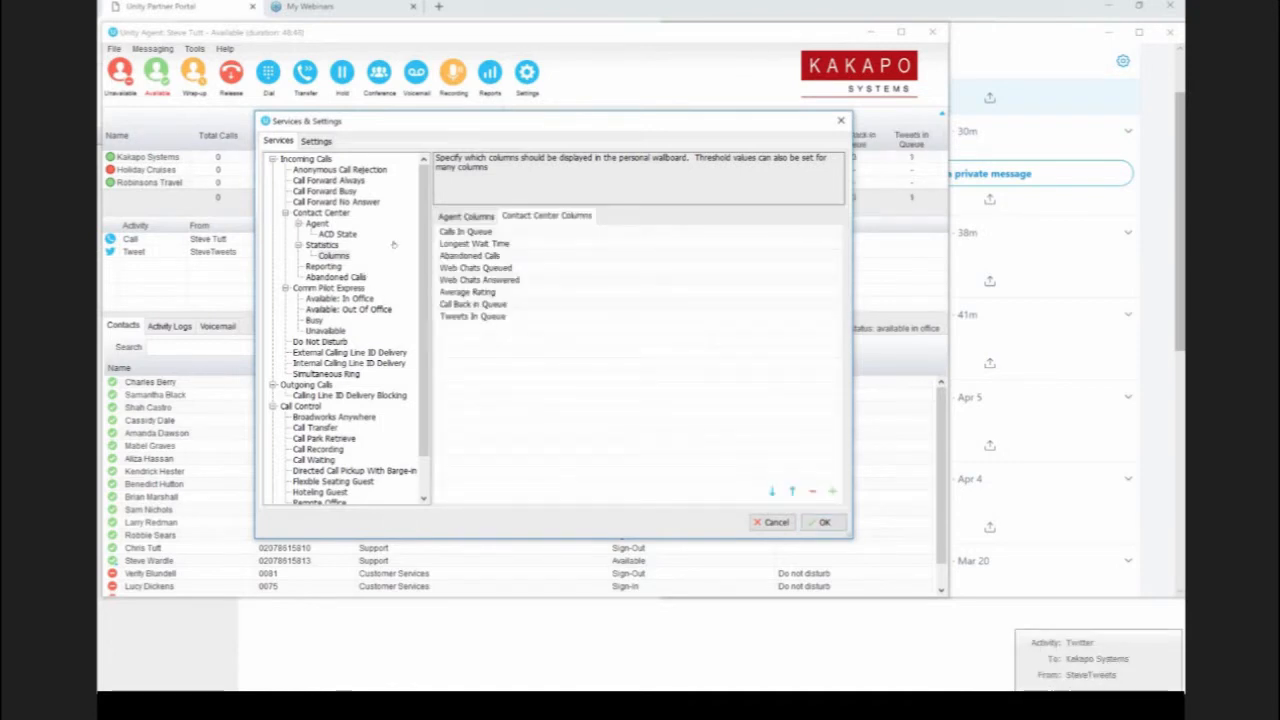
Step: Set the Tweets Answered agent column's thresholds to 0 for green and 7 for yellow, and apply the settings
left_click(464, 218)
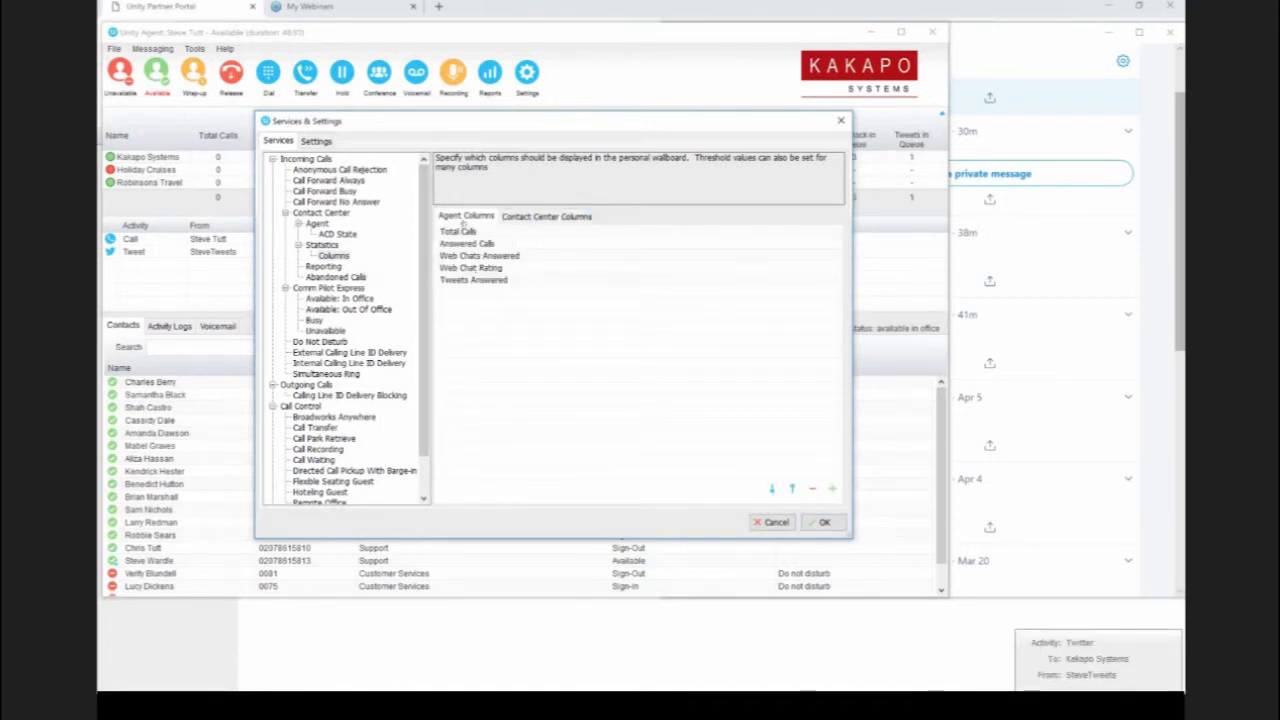
double_click(462, 281)
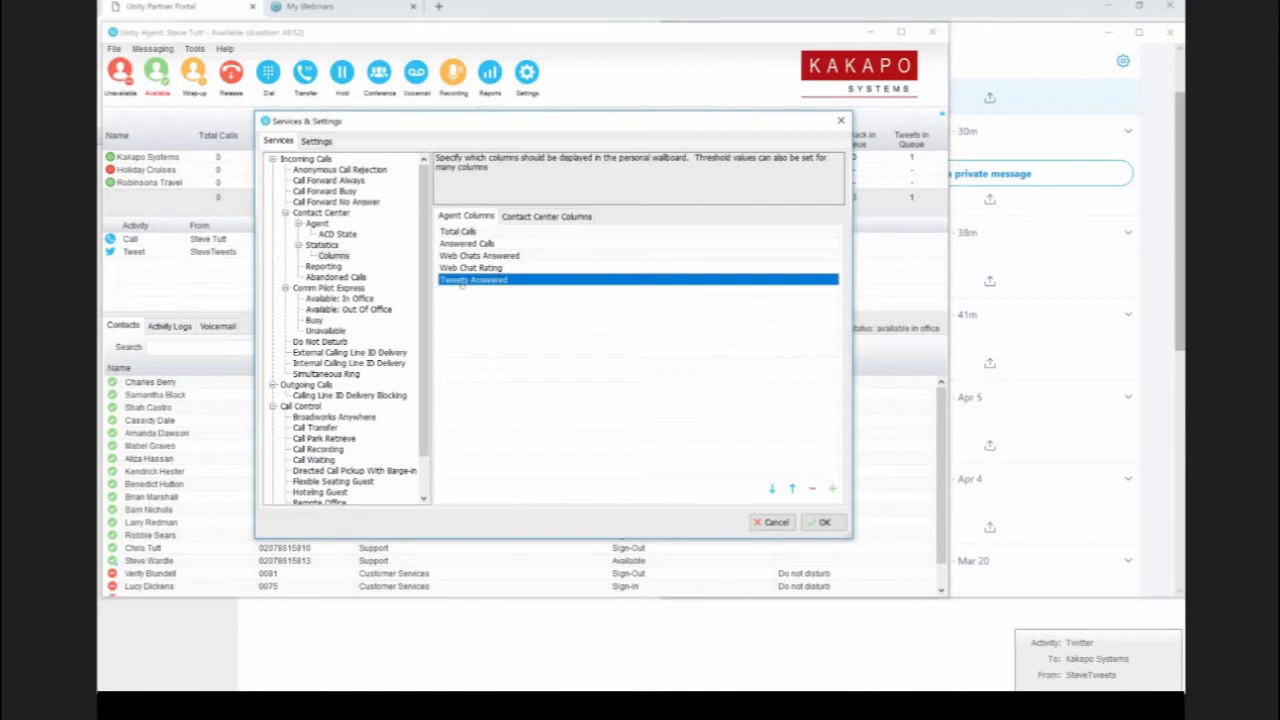
left_click(480, 285)
left_click(525, 340)
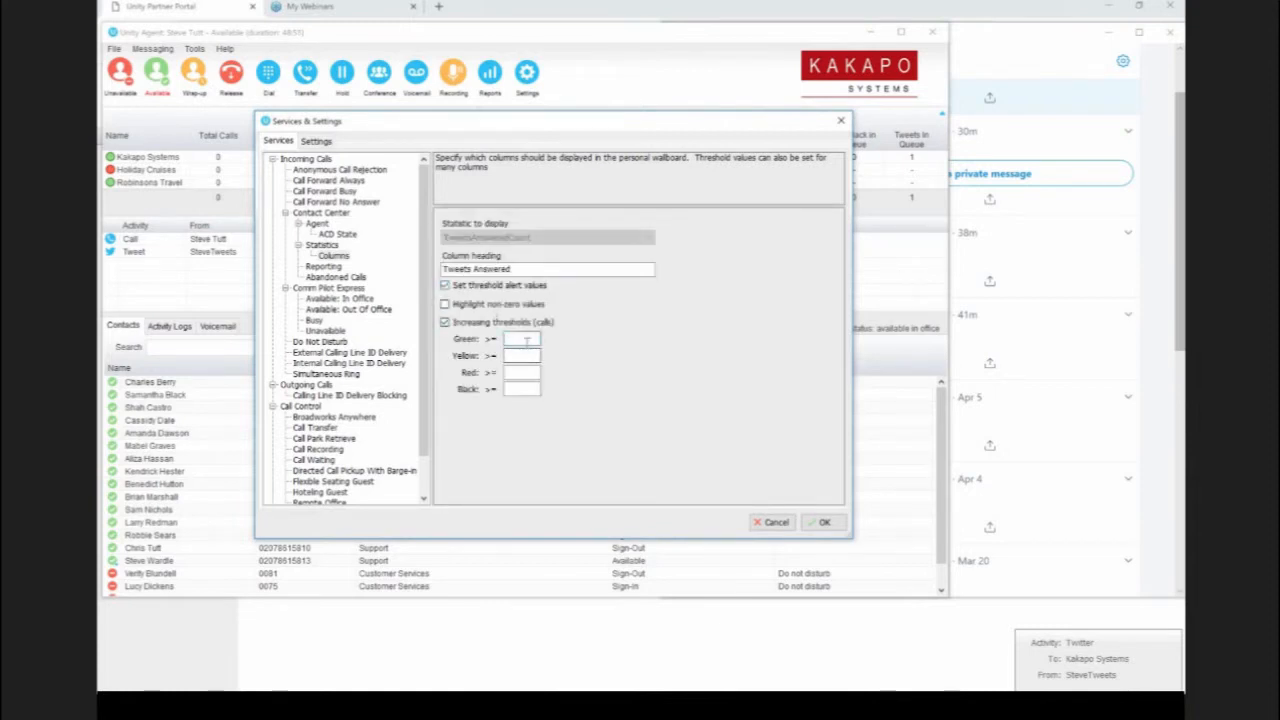
type("0")
left_click(525, 357)
type("7")
left_click(822, 523)
left_click(820, 523)
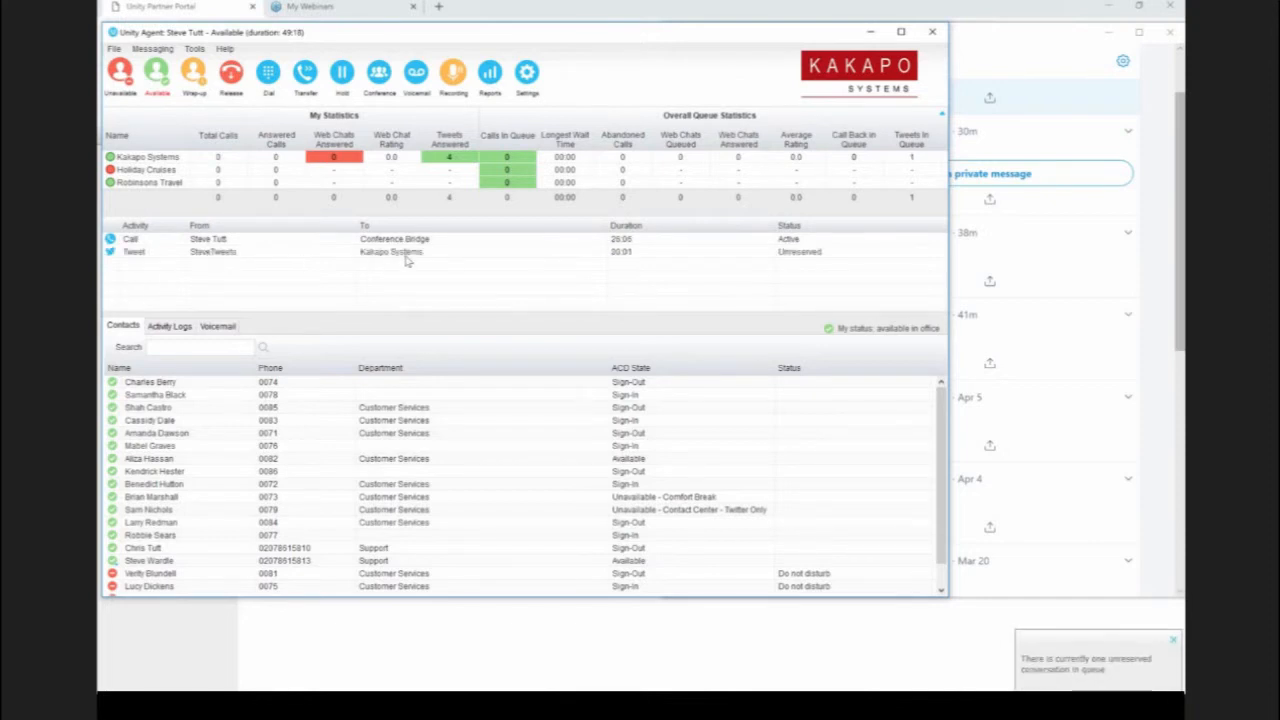
Step: Open the queued tweet addressed to Kakapo Systems and send the reply "how can I help?"
left_click(405, 254)
double_click(407, 258)
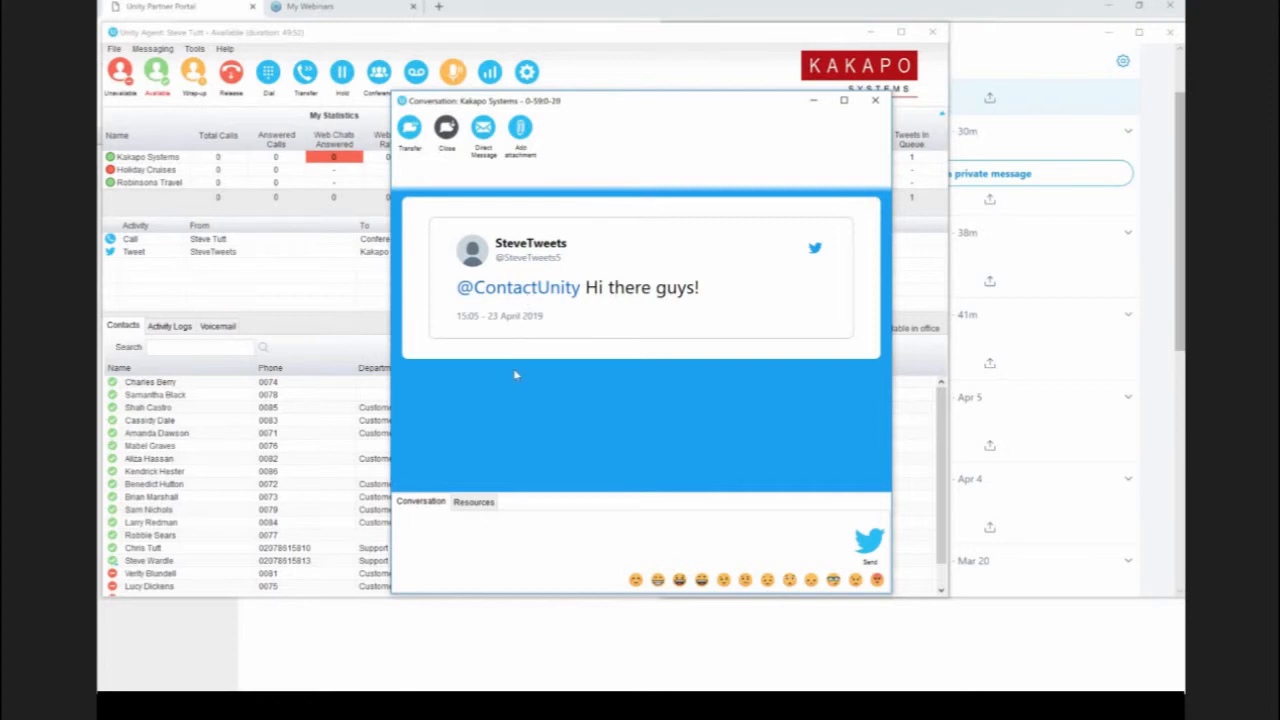
left_click(457, 535)
type("how can I ")
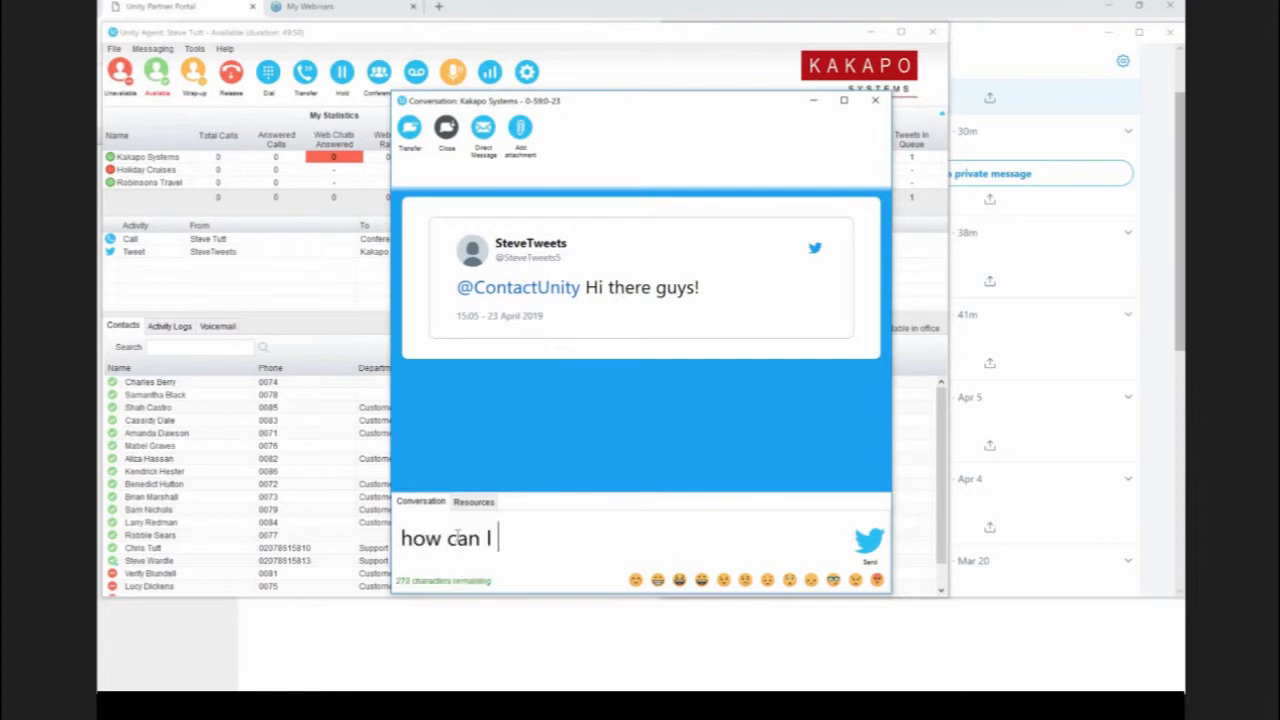
type("help?")
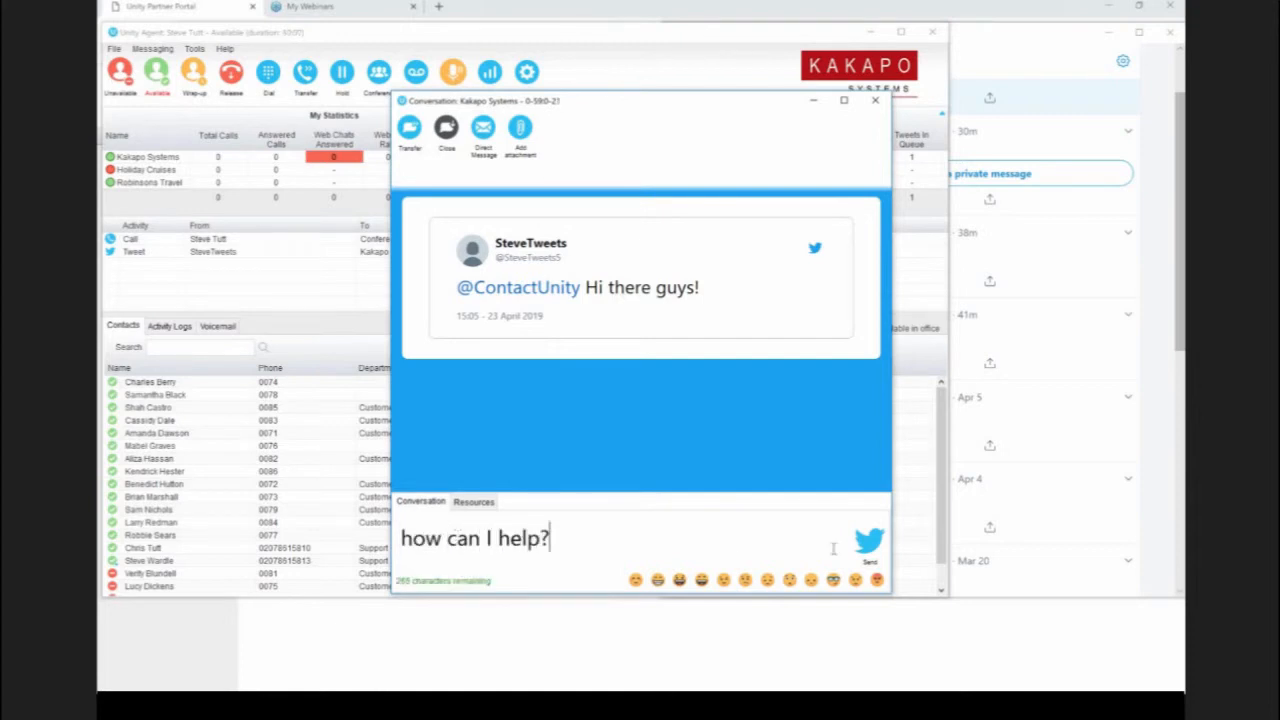
left_click(869, 540)
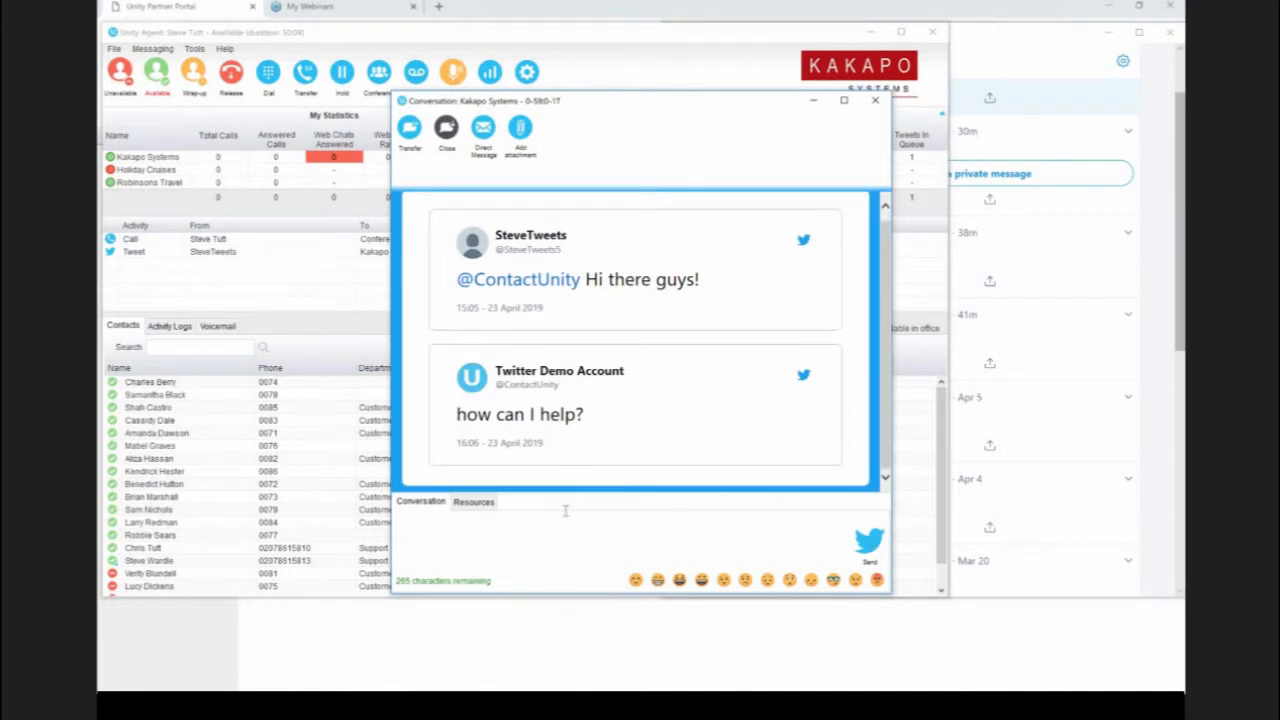
Step: Check the conversation's resources, and send a direct message invitation before closing the conversation
left_click(470, 502)
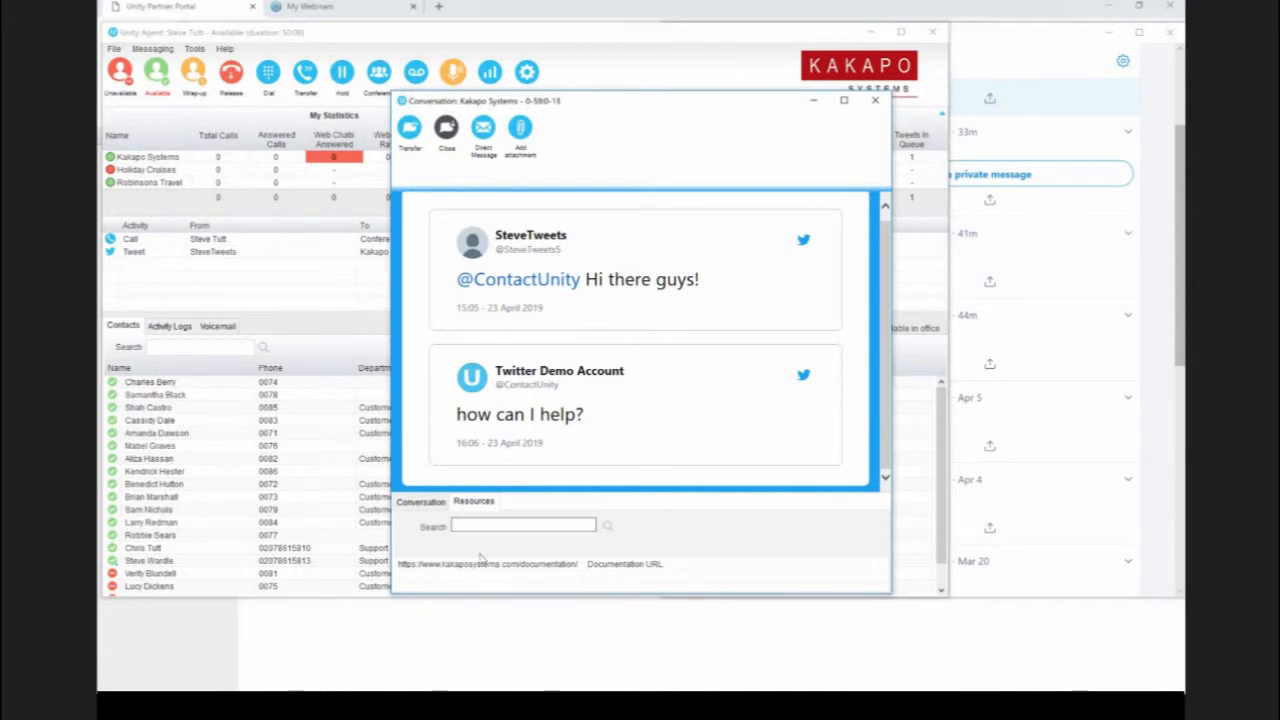
left_click(420, 502)
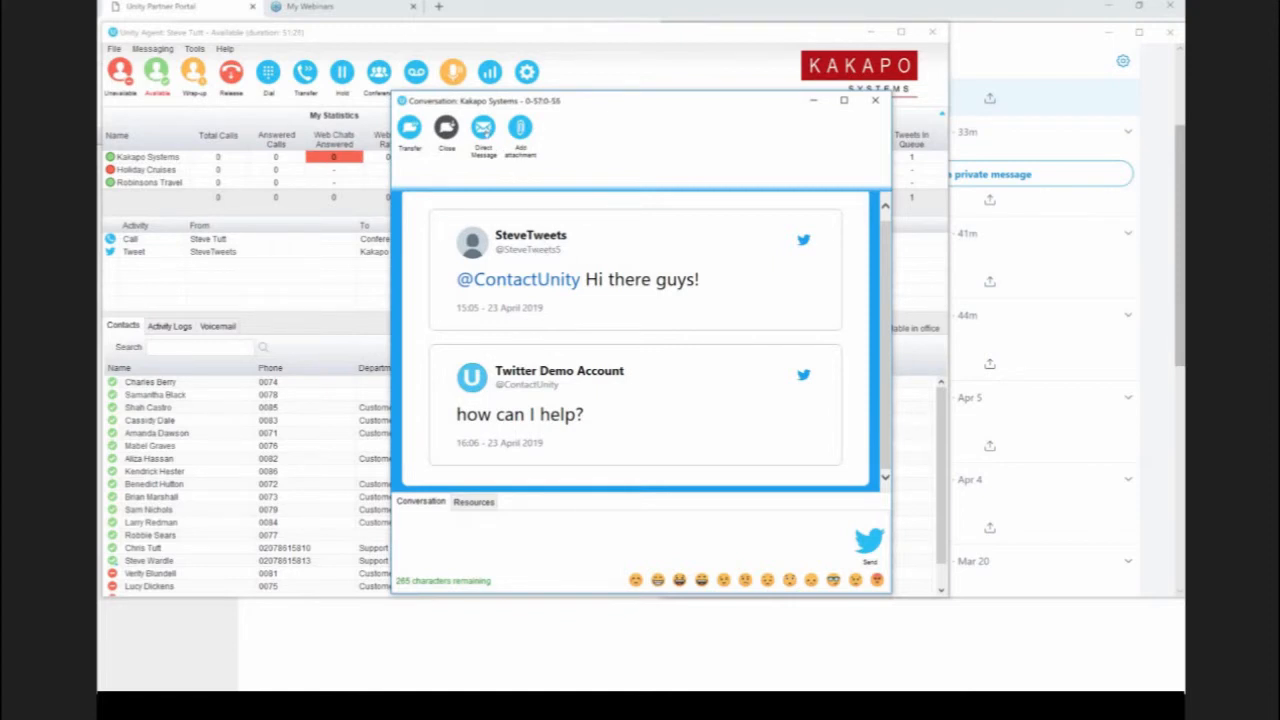
left_click(483, 128)
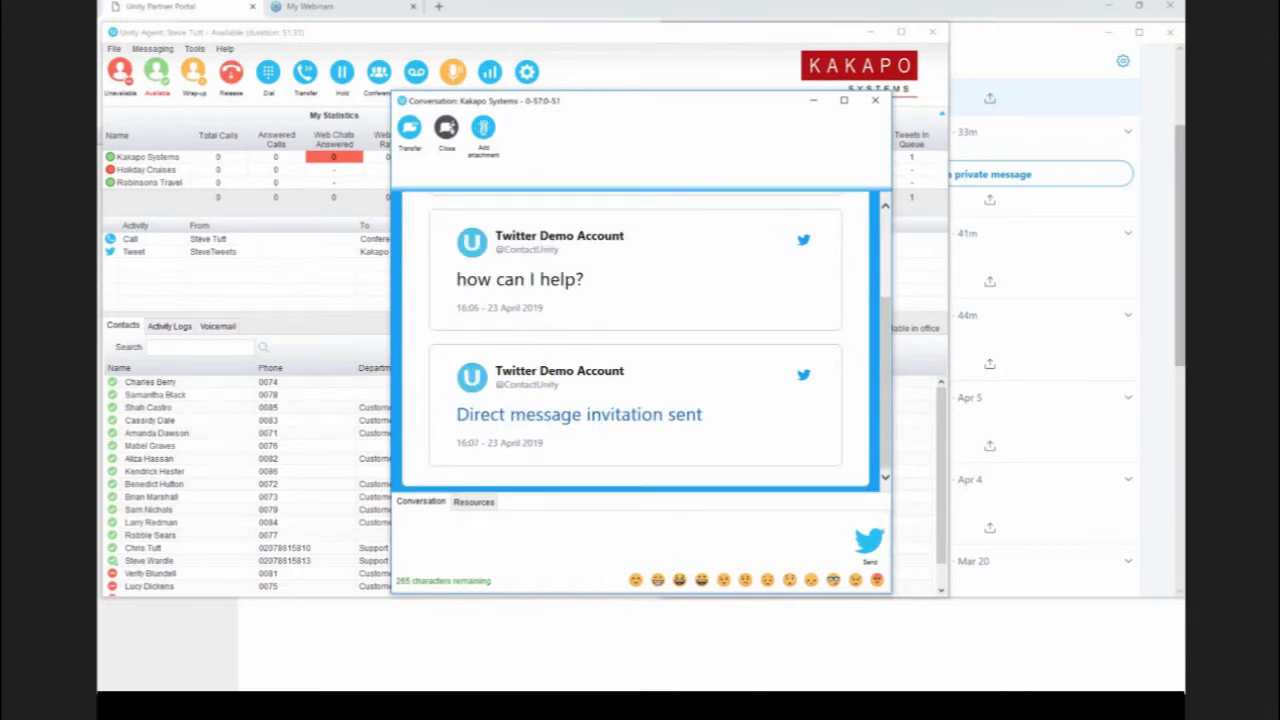
left_click(446, 128)
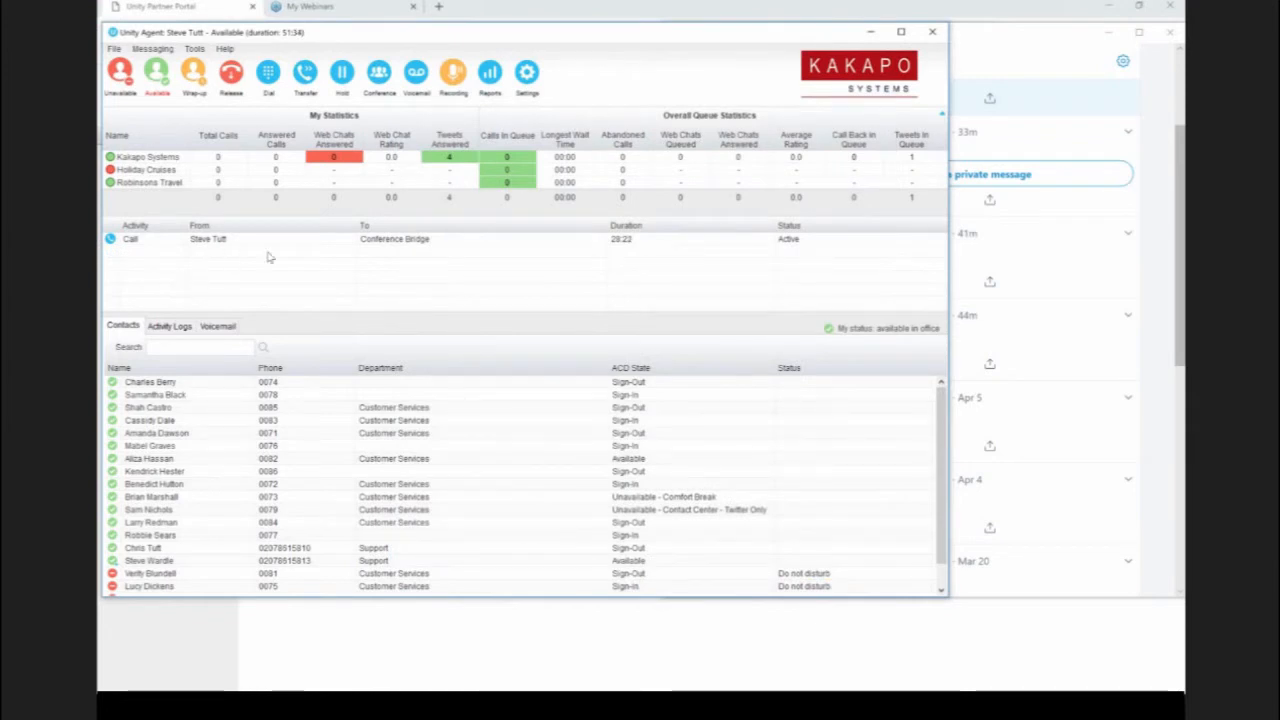
Step: Switch to Twitter and examine the contact center's replies and private message invitations in the notifications
left_click(1009, 51)
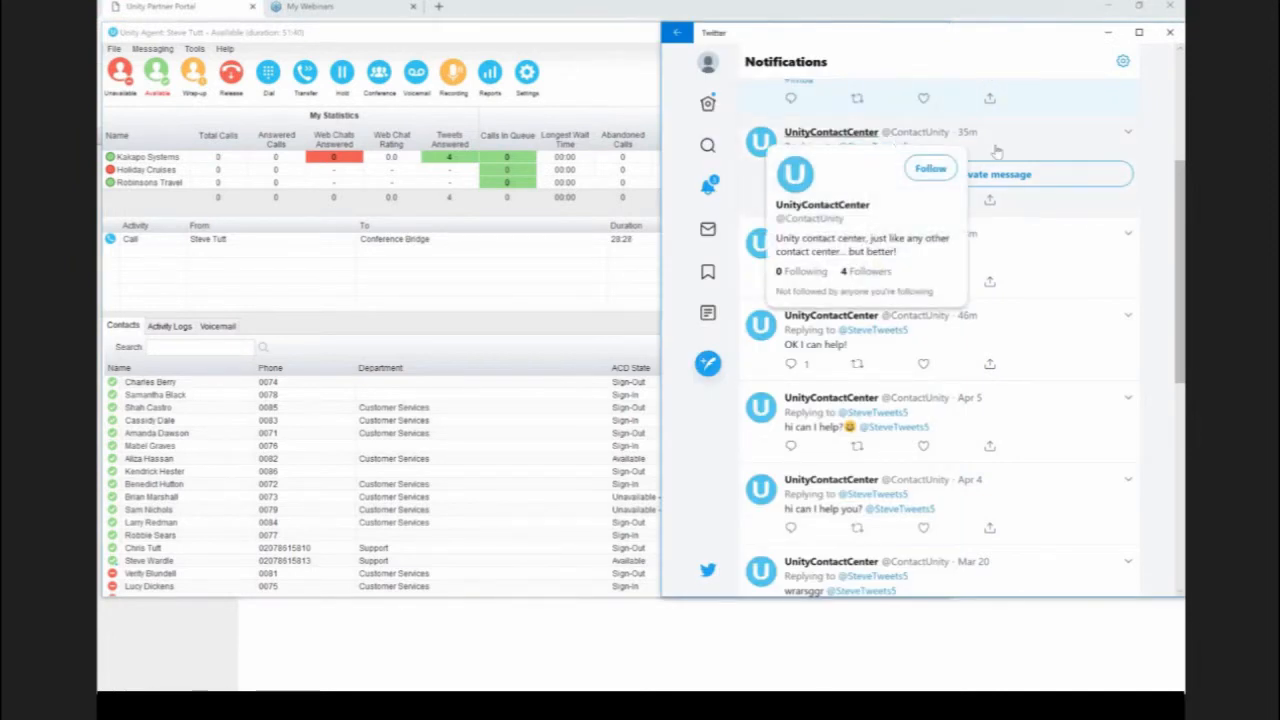
left_click(1055, 147)
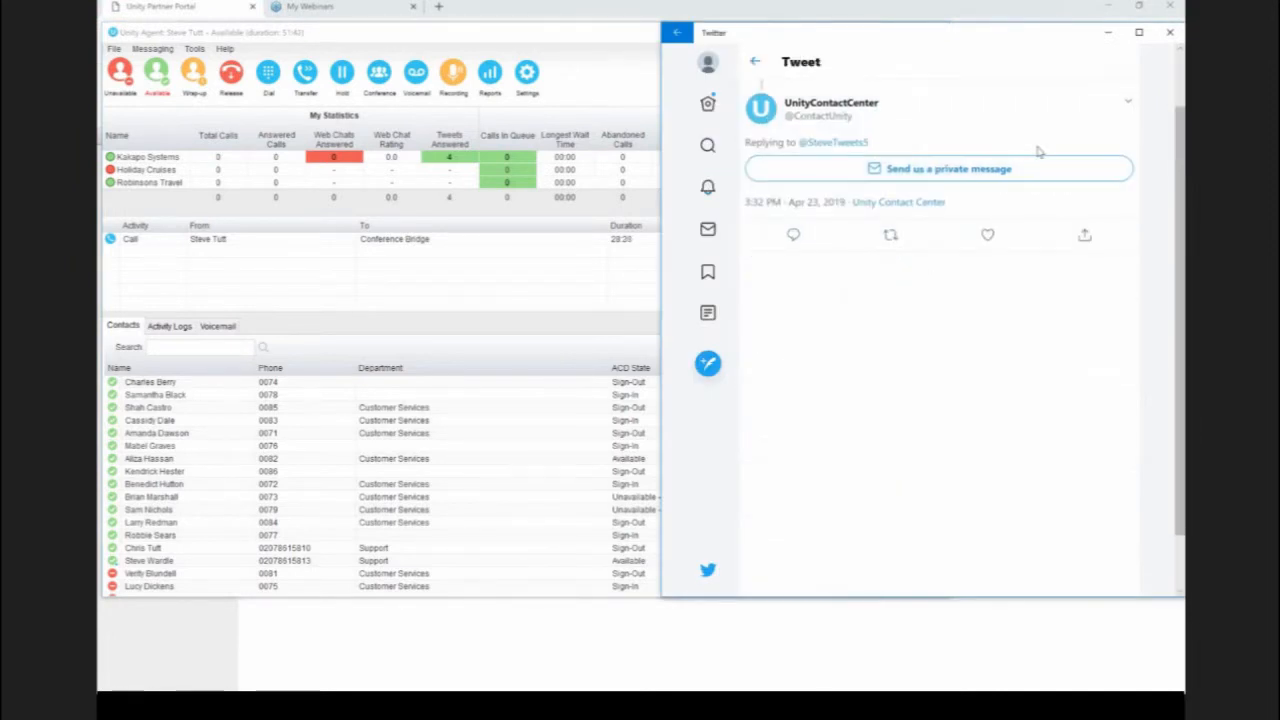
scroll(1031, 151, "up", 1)
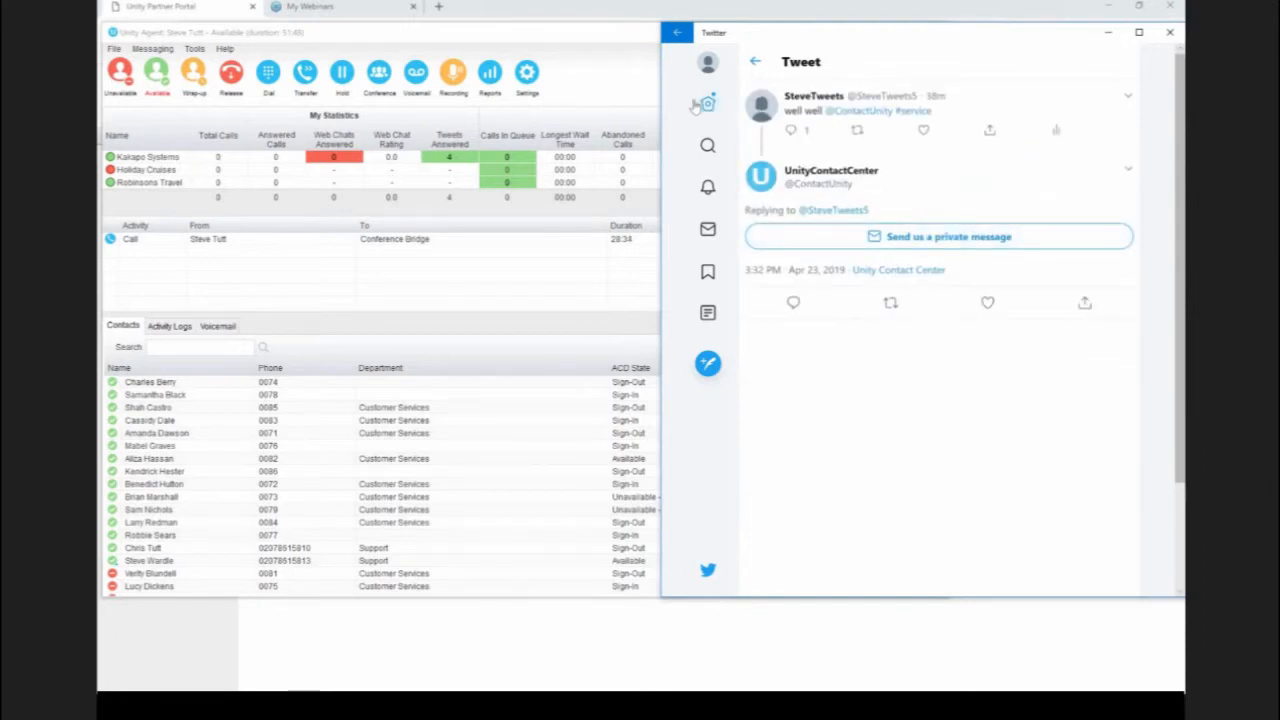
left_click(757, 62)
scroll(912, 240, "up", 1)
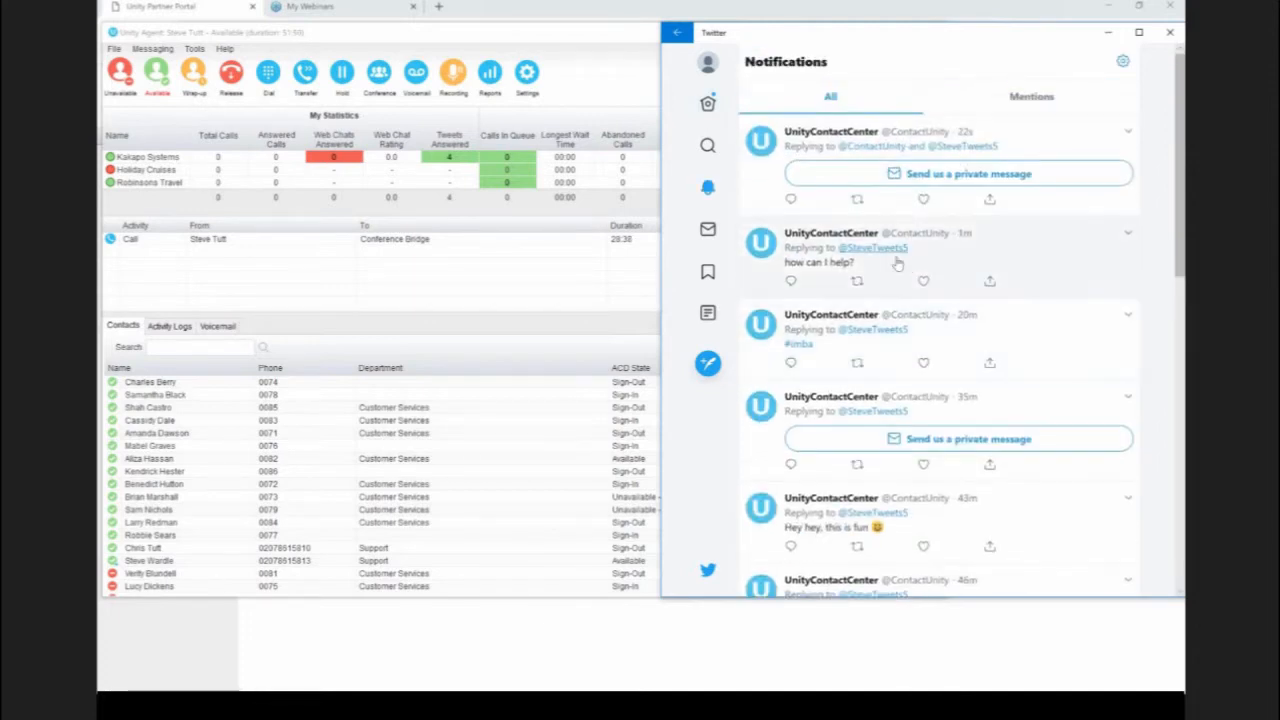
left_click(1042, 140)
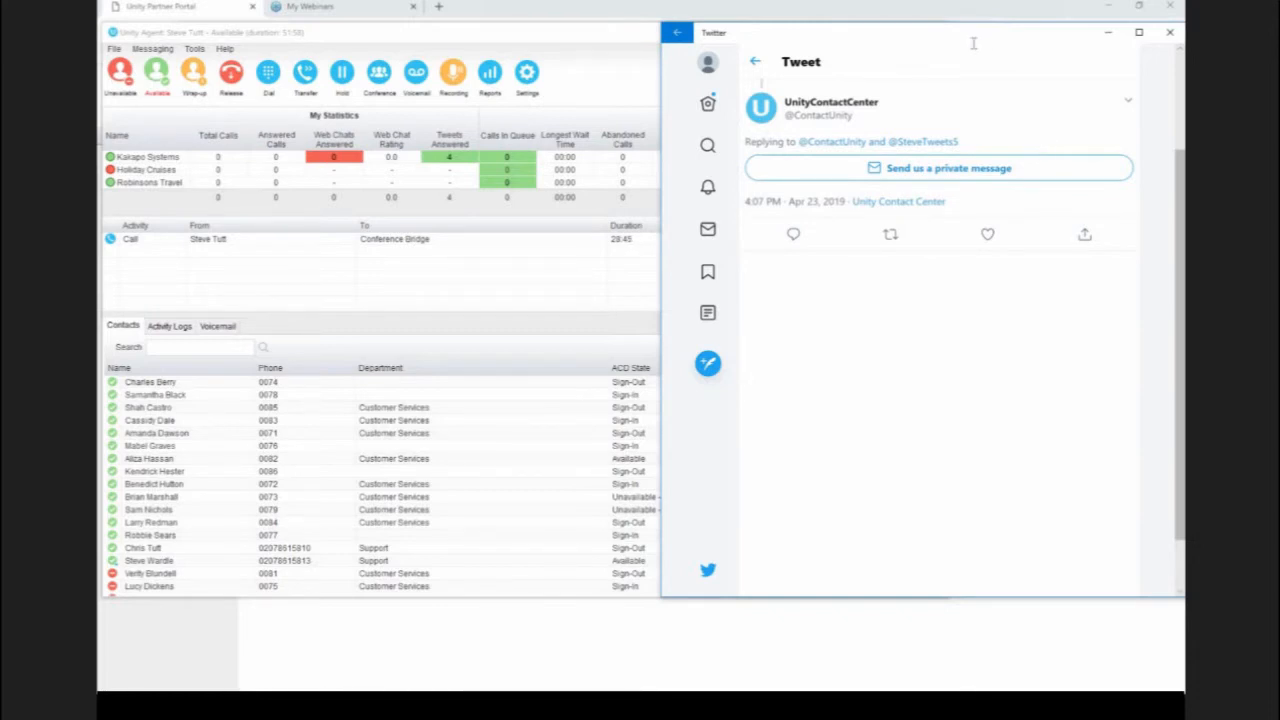
left_click(707, 188)
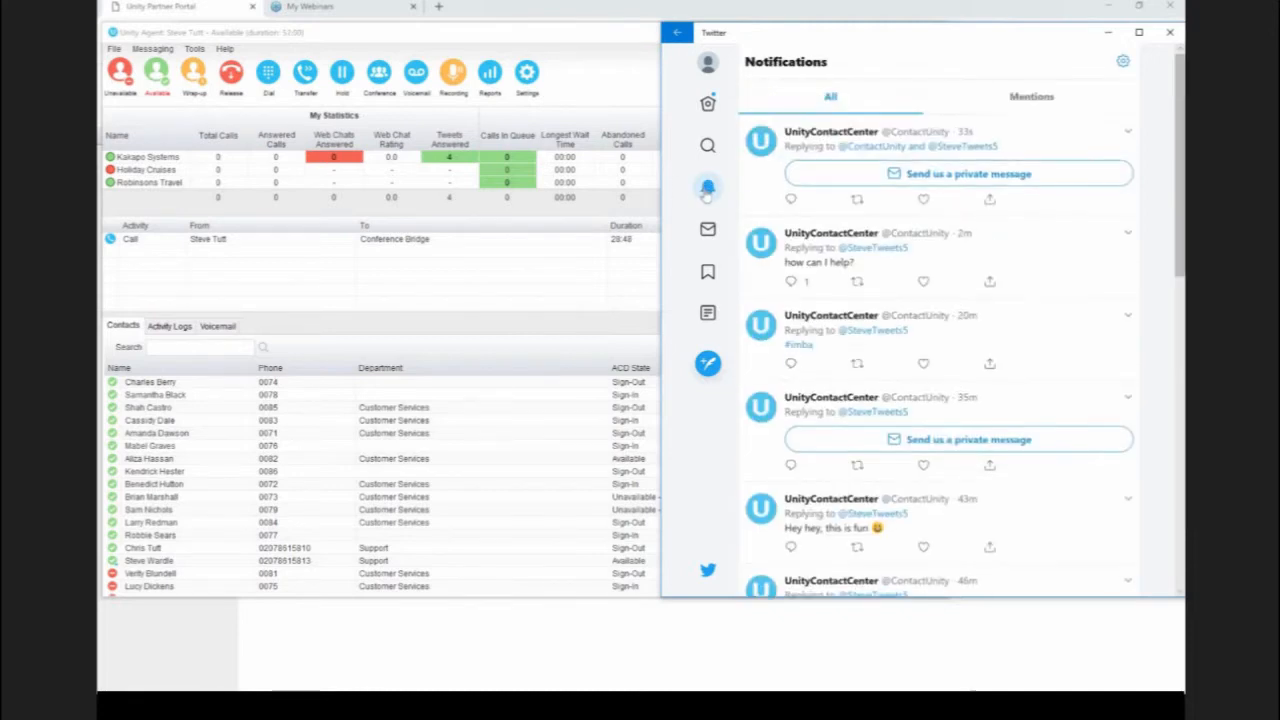
Step: Look through the older contact center replies and private message invitations in the Twitter notifications
scroll(957, 277, "down", 3)
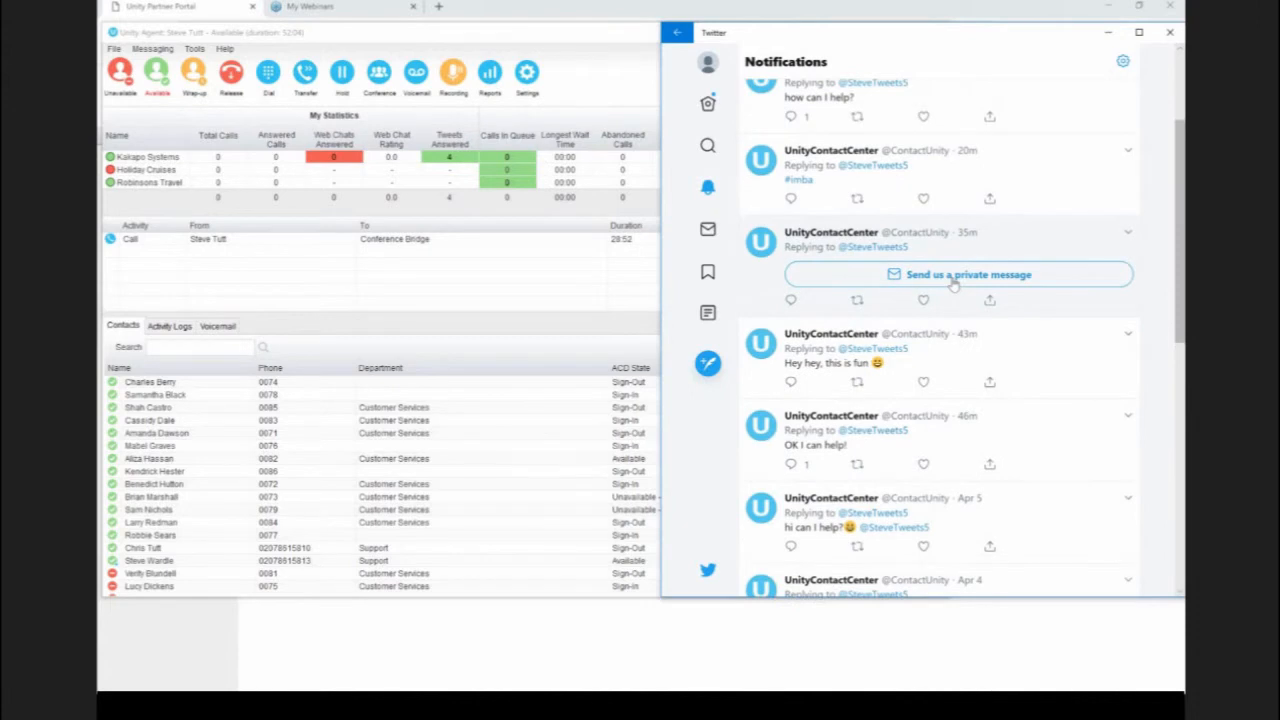
scroll(955, 285, "up", 3)
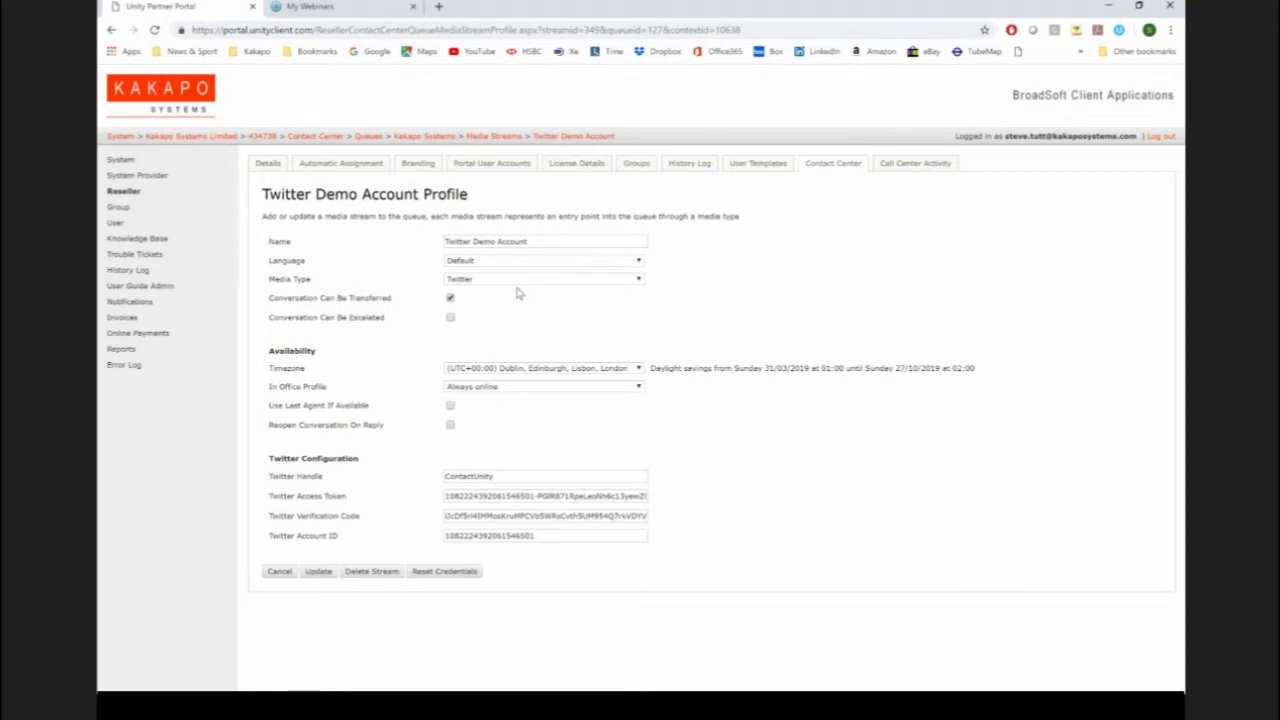
Step: Switch to the partner portal and open the Twitter Demo Account profile from the Kakapo Systems media streams
left_click(503, 136)
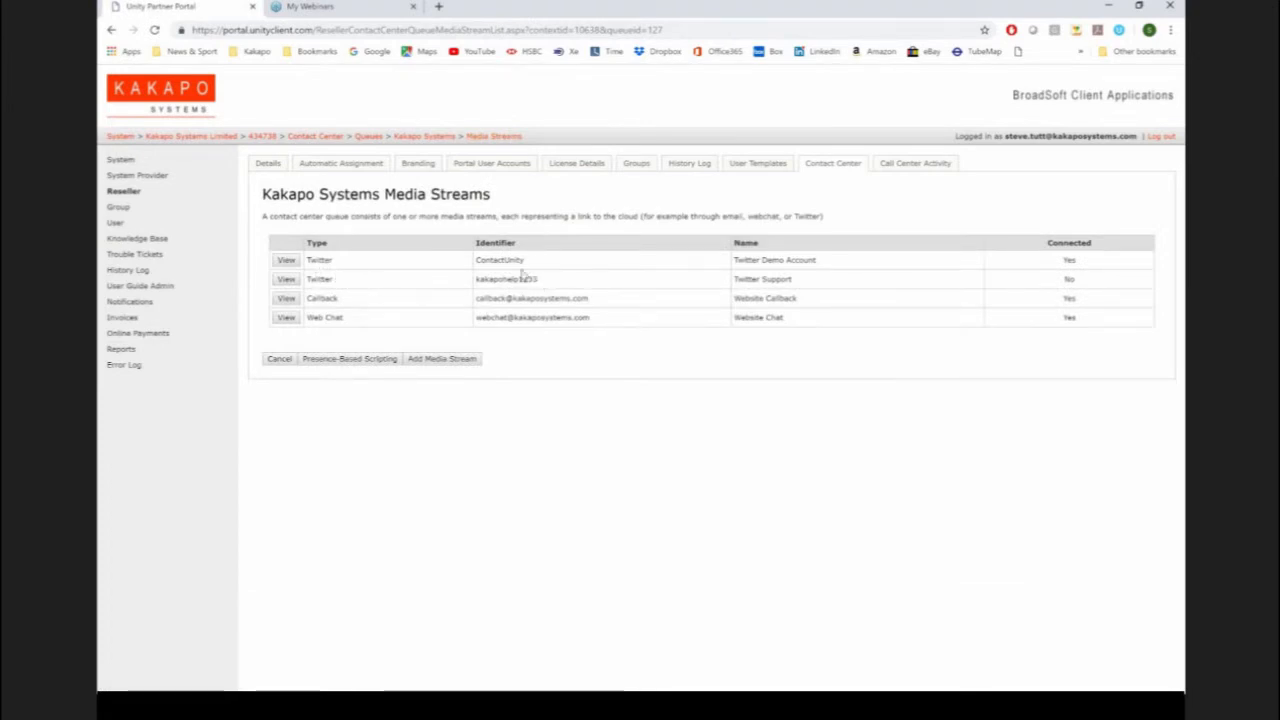
left_click(286, 261)
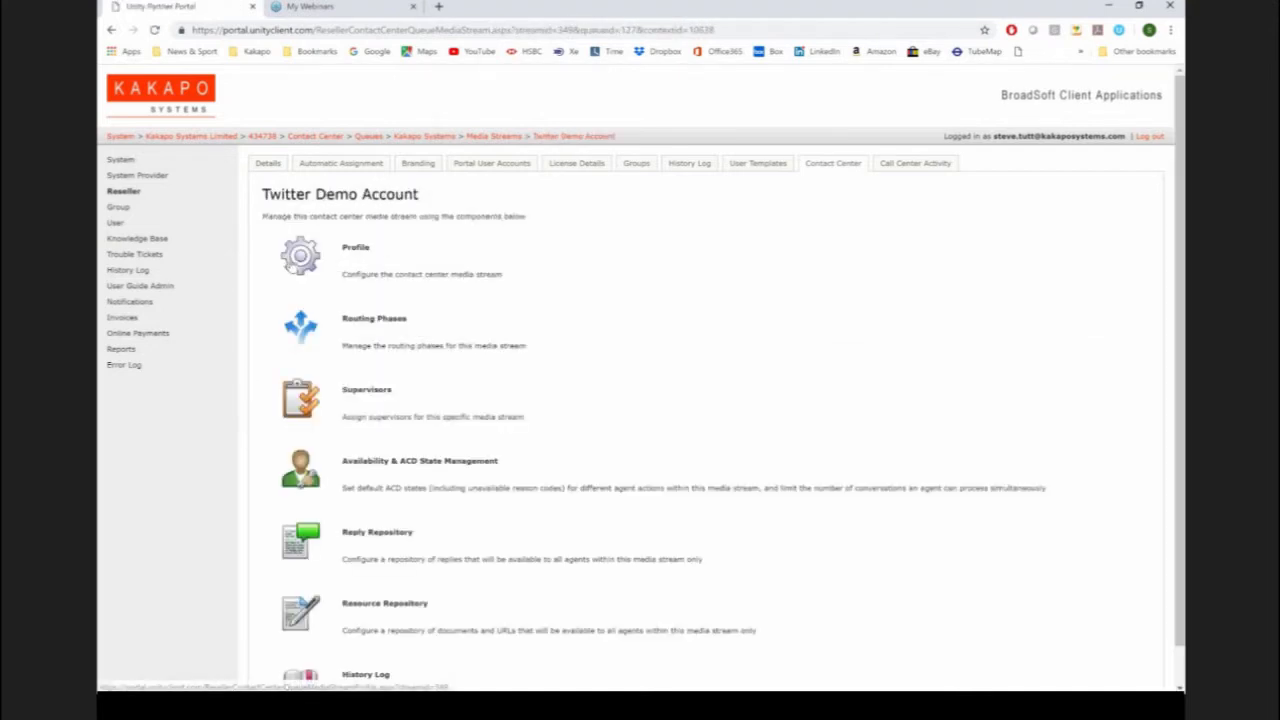
left_click(294, 262)
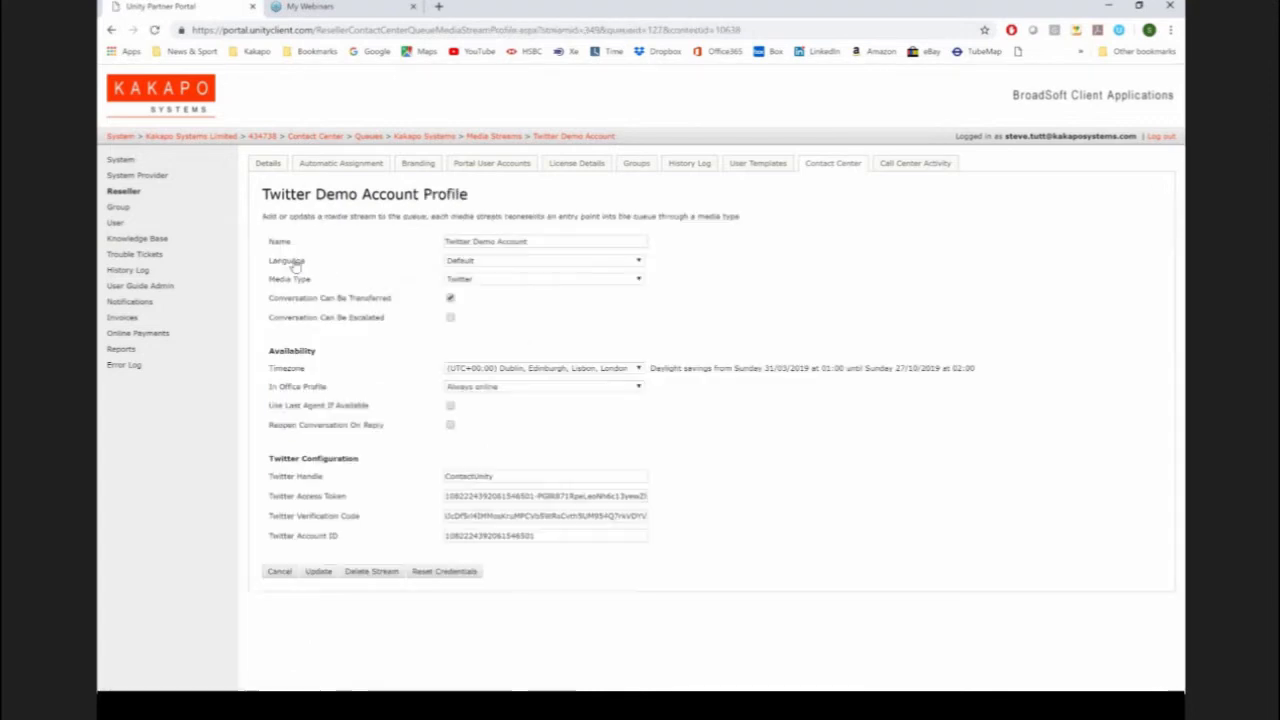
Step: Examine the Twitter Handle setting in the profile's Twitter configuration
left_click_drag(512, 482, 418, 461)
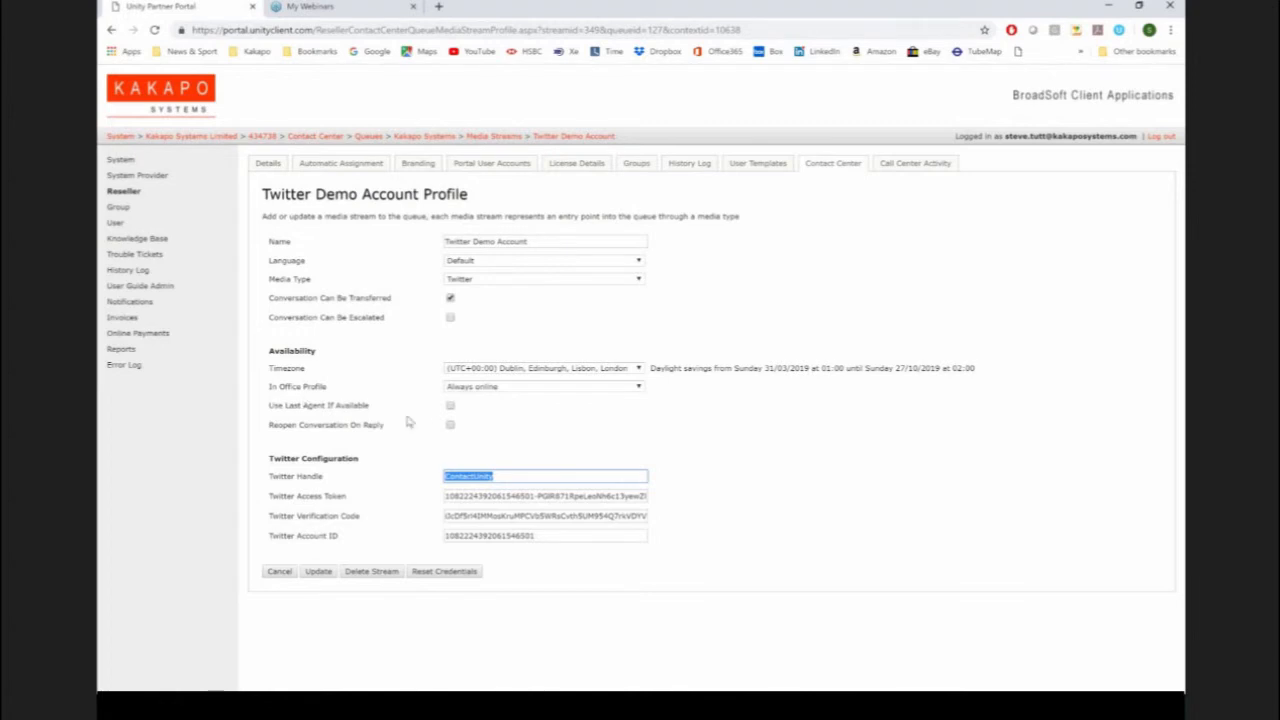
left_click(480, 447)
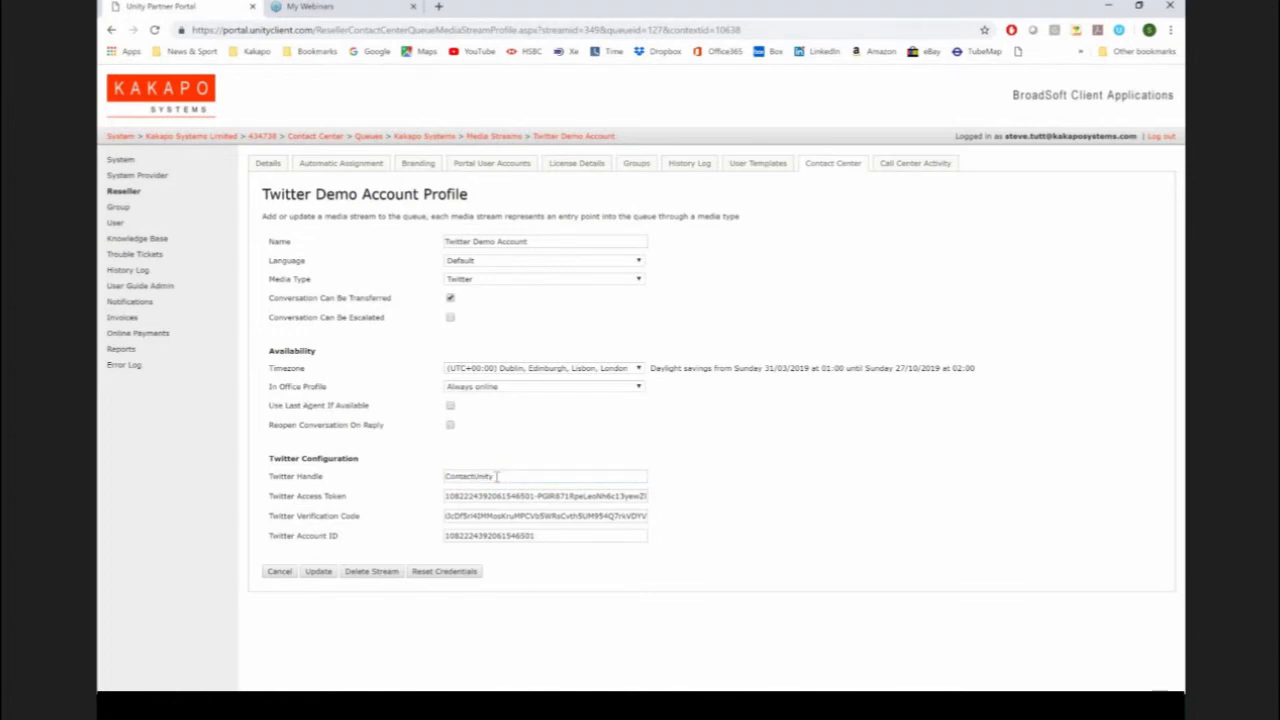
double_click(497, 477)
left_click(496, 456)
double_click(504, 478)
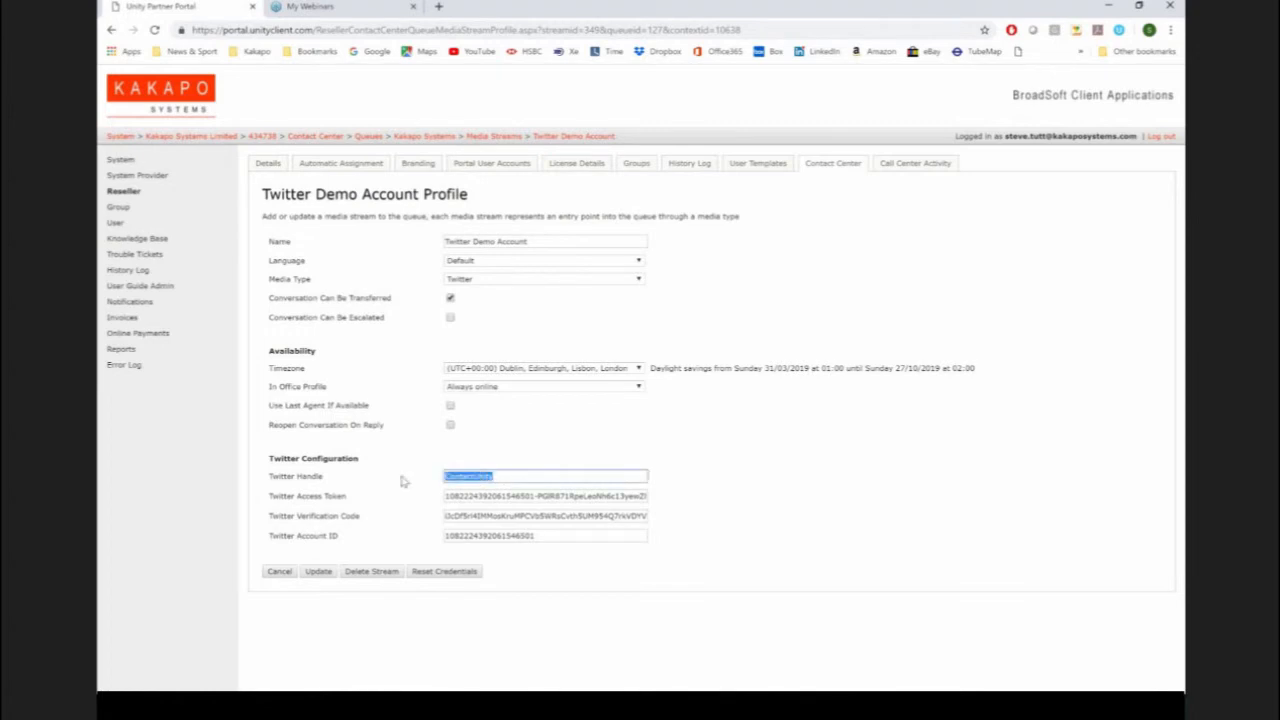
left_click(476, 440)
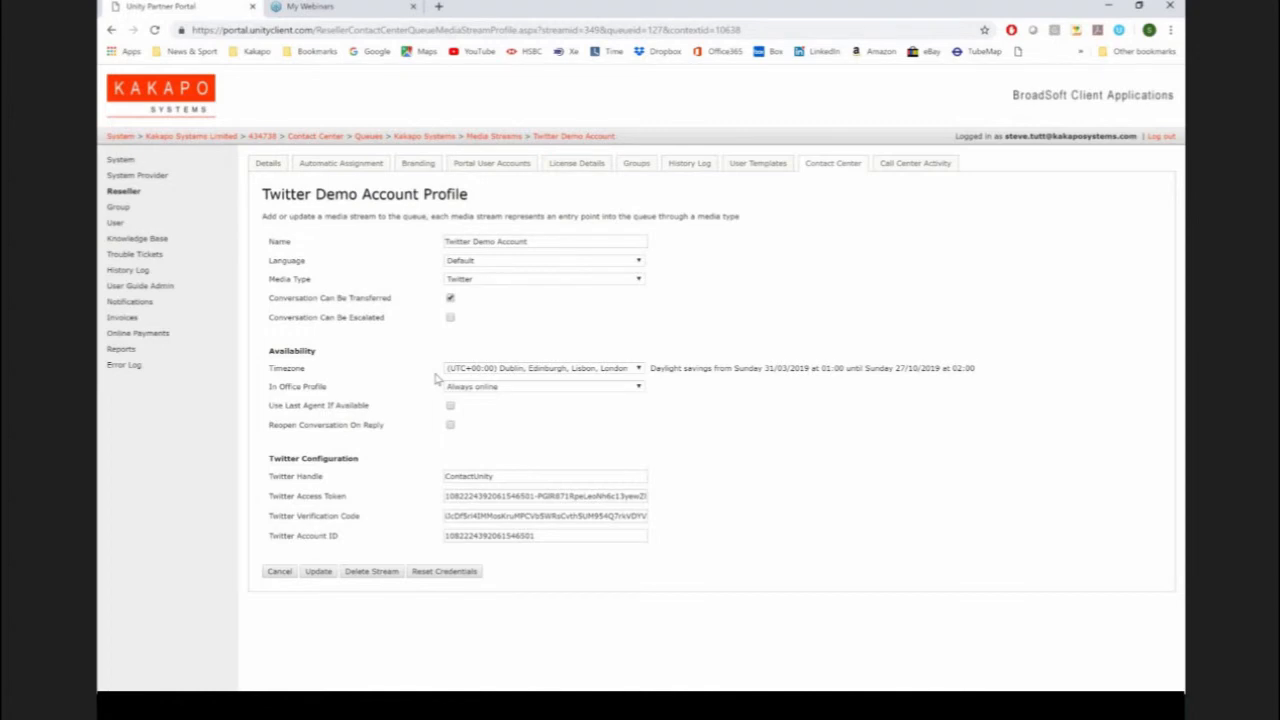
Step: Enable Reopen Conversation On Reply for replies received within 3 days, and update the Twitter Demo Account profile
left_click_drag(261, 425, 389, 436)
left_click(390, 441)
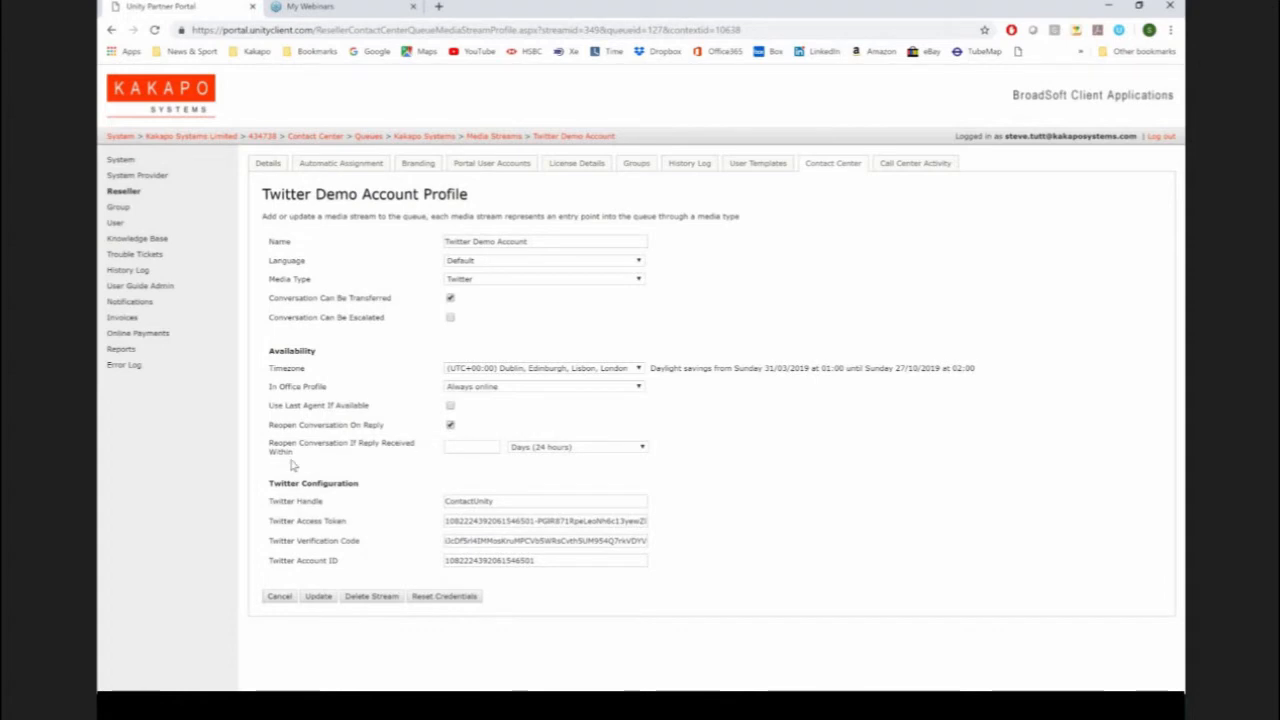
left_click(492, 445)
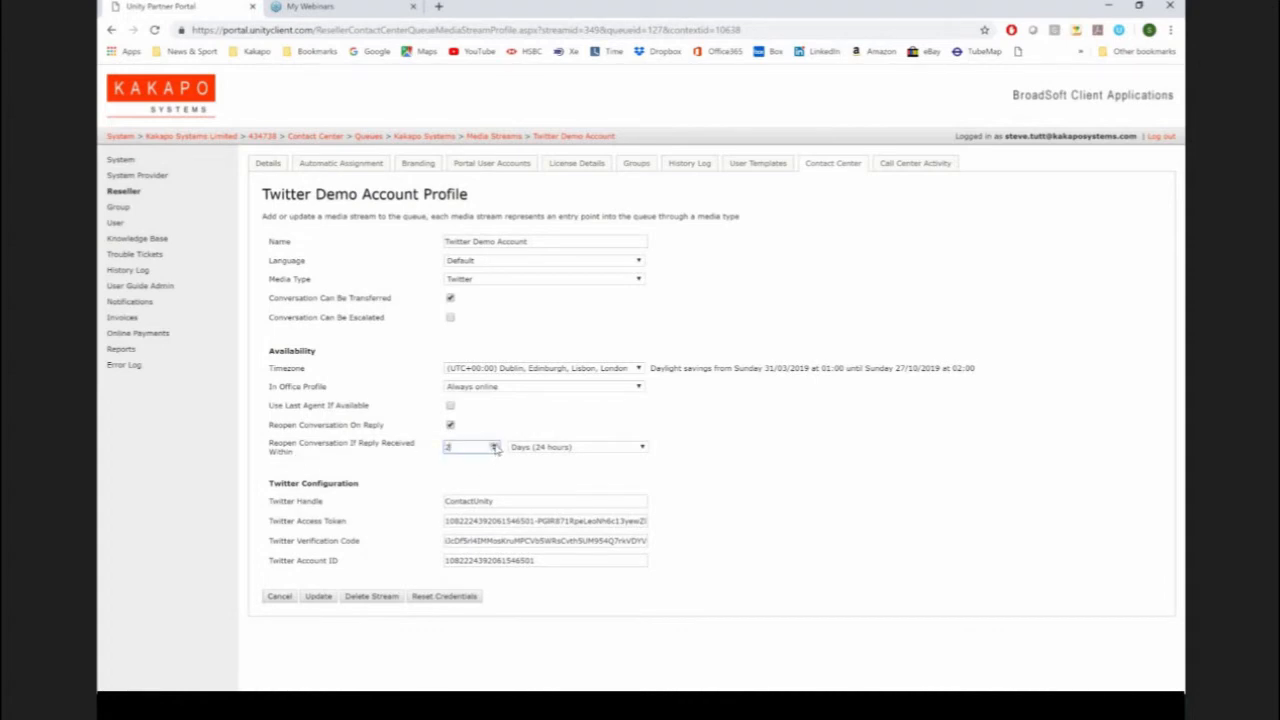
left_click(494, 447)
left_click(494, 447)
double_click(474, 453)
left_click(657, 697)
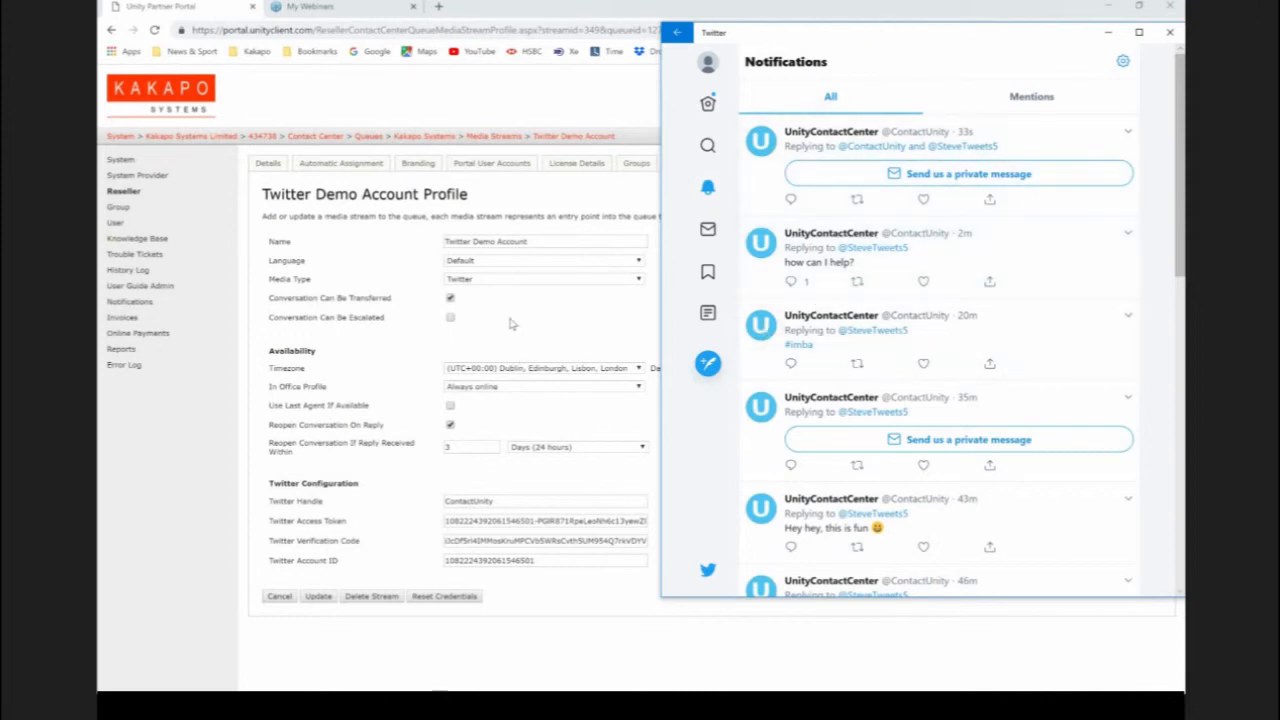
left_click(512, 338)
left_click(318, 596)
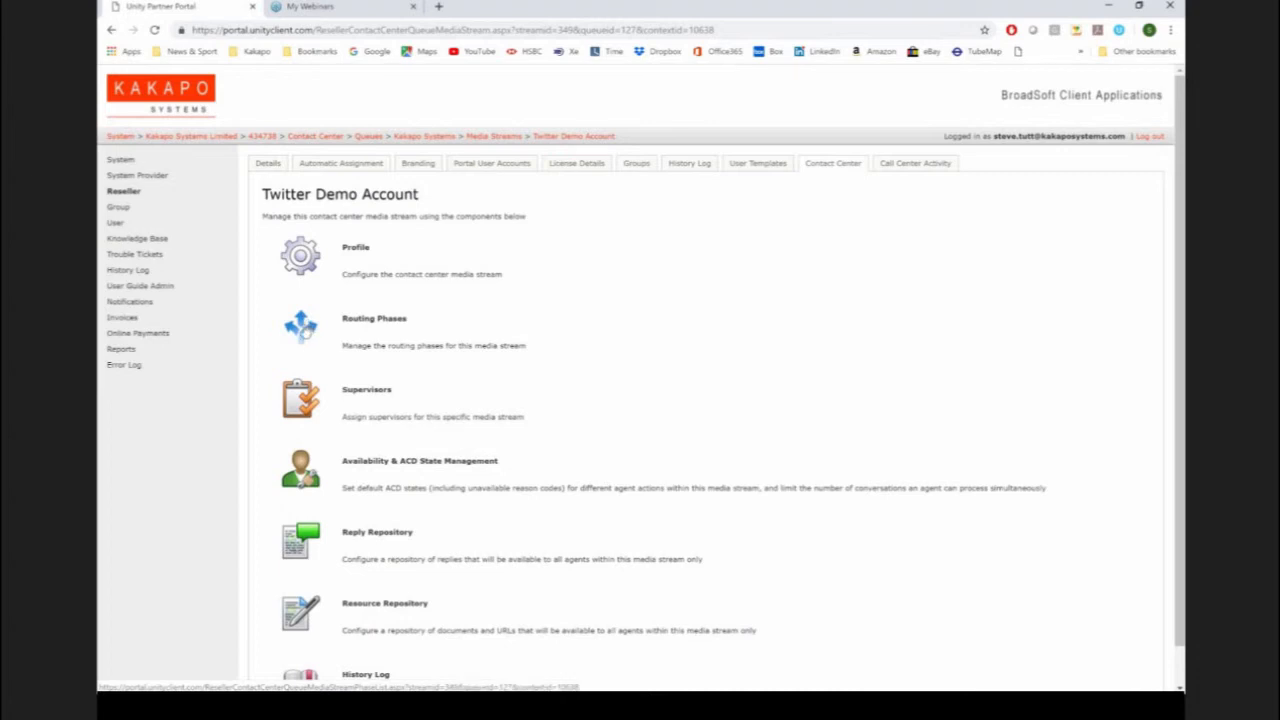
Step: Check the Twitter Demo Account's routing phases and open the Support phase
left_click(304, 330)
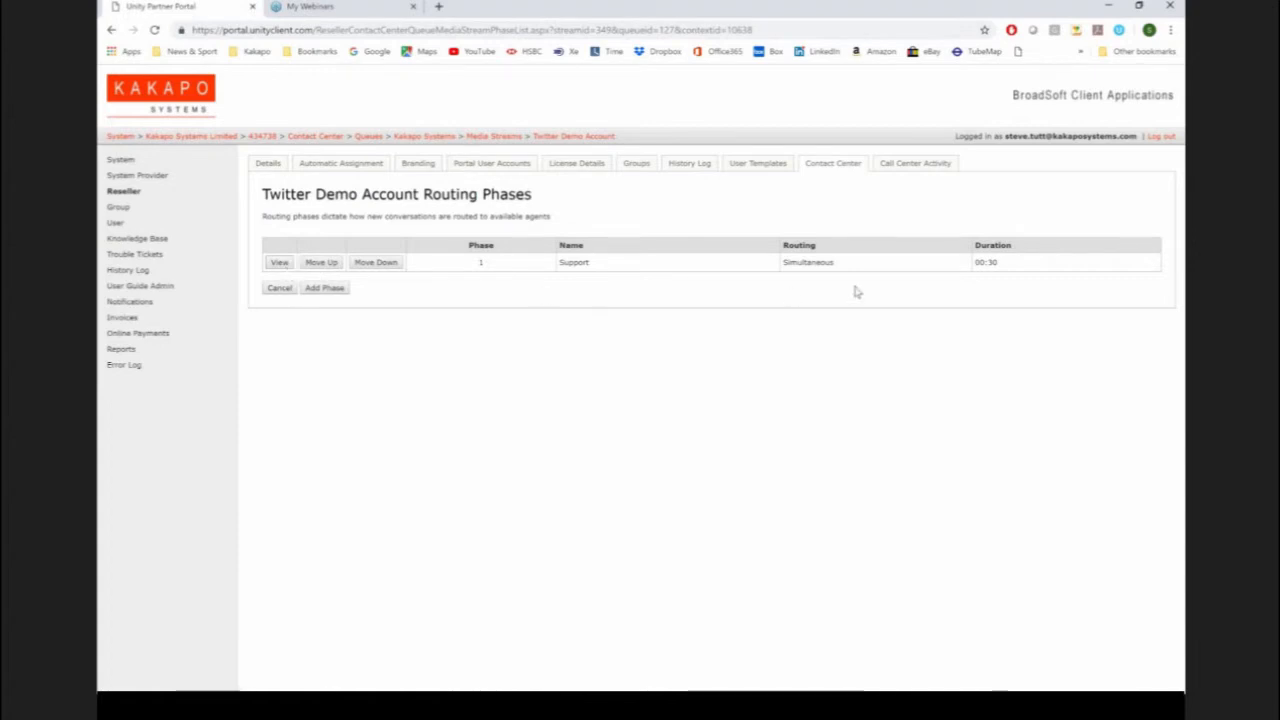
double_click(830, 264)
left_click(272, 262)
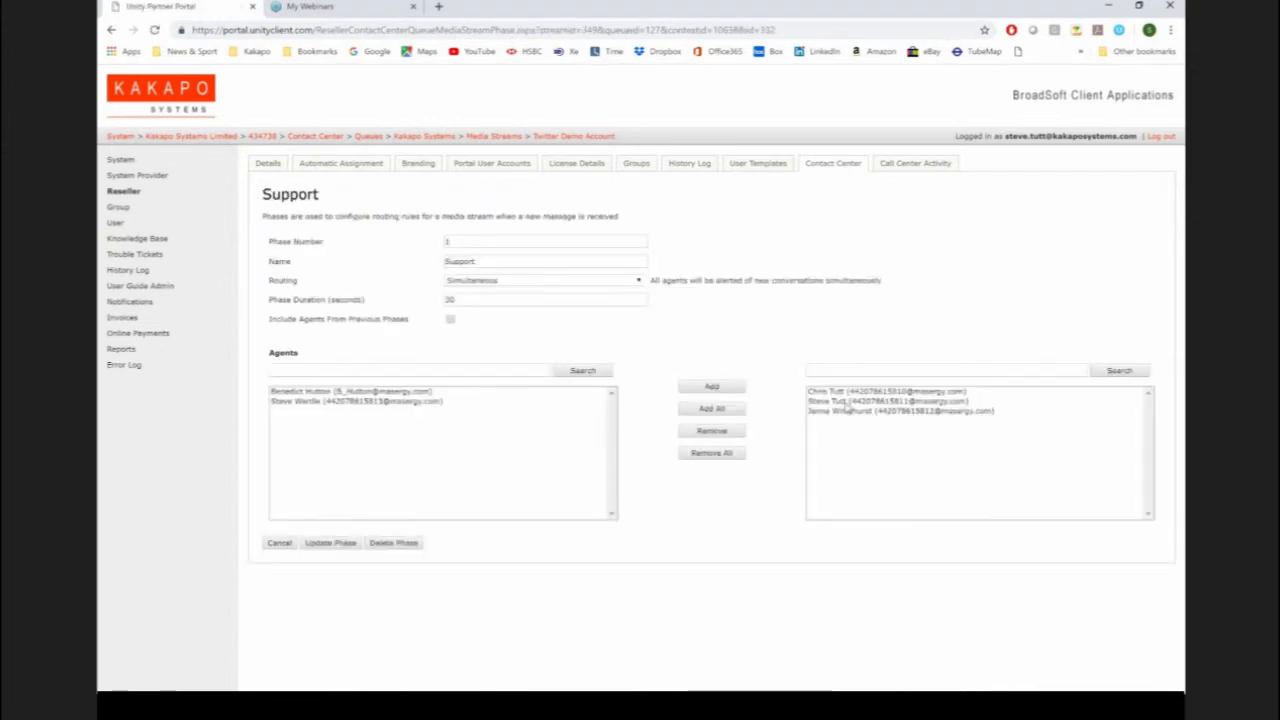
Step: Try Longest Idle at Agent routing with a 20-second automatic bounce duration, cancel the change, and reopen the Support phase
left_click(521, 284)
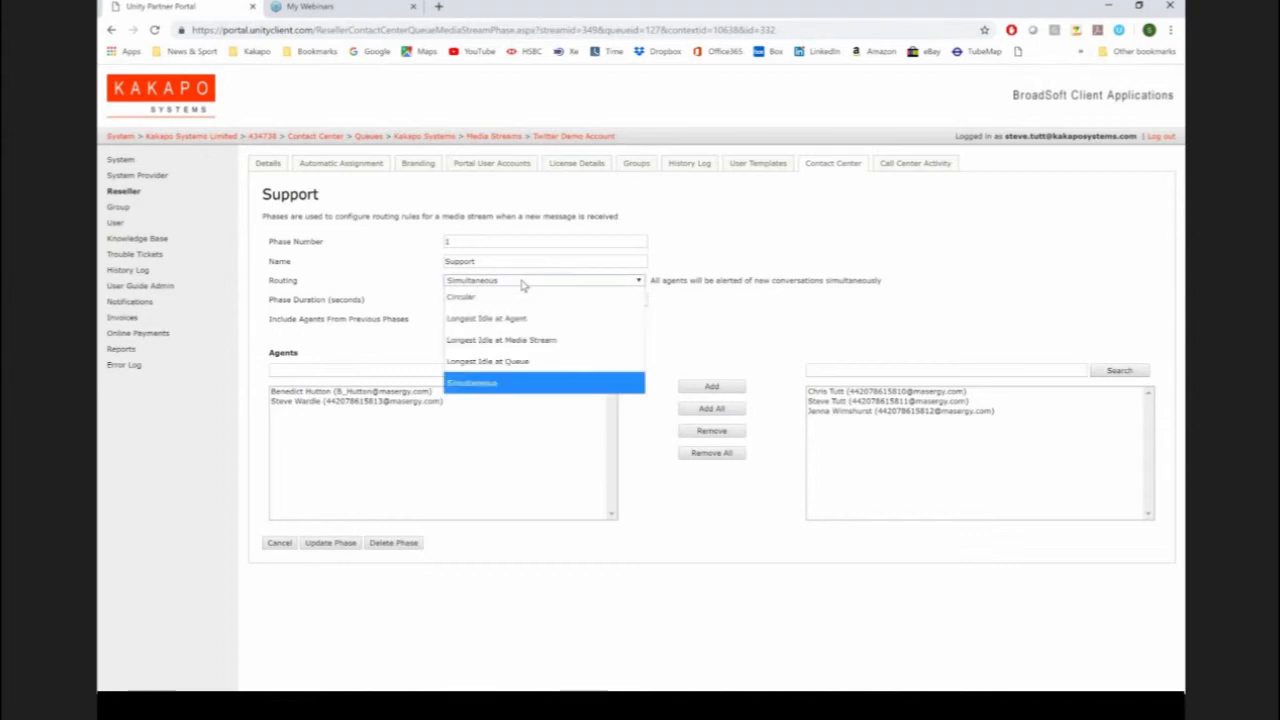
left_click(480, 318)
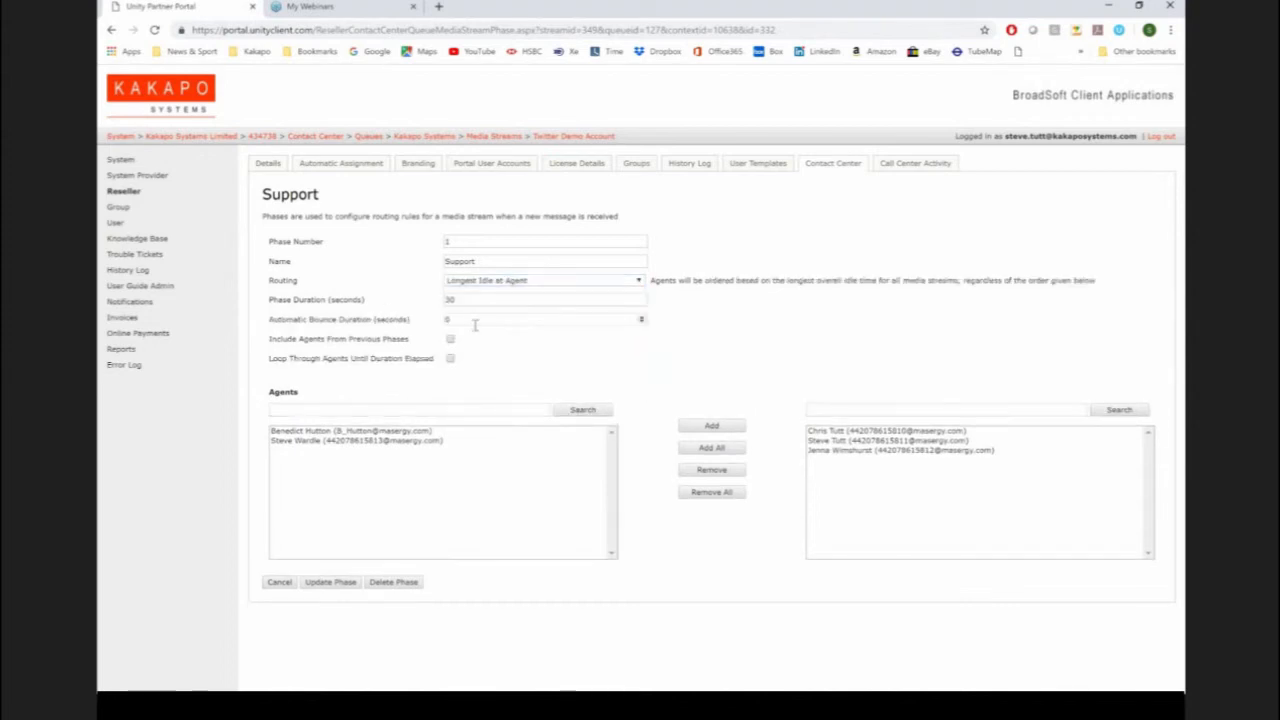
left_click_drag(472, 323, 387, 325)
type("20")
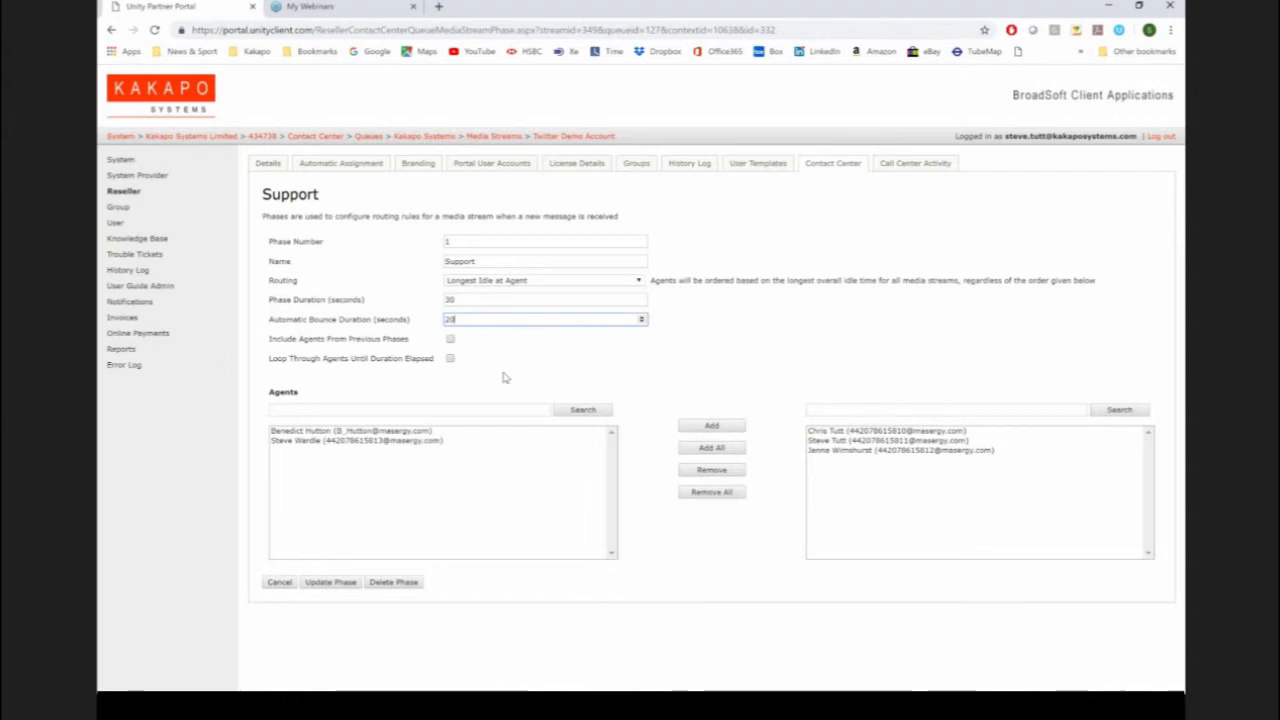
left_click(280, 582)
left_click(280, 262)
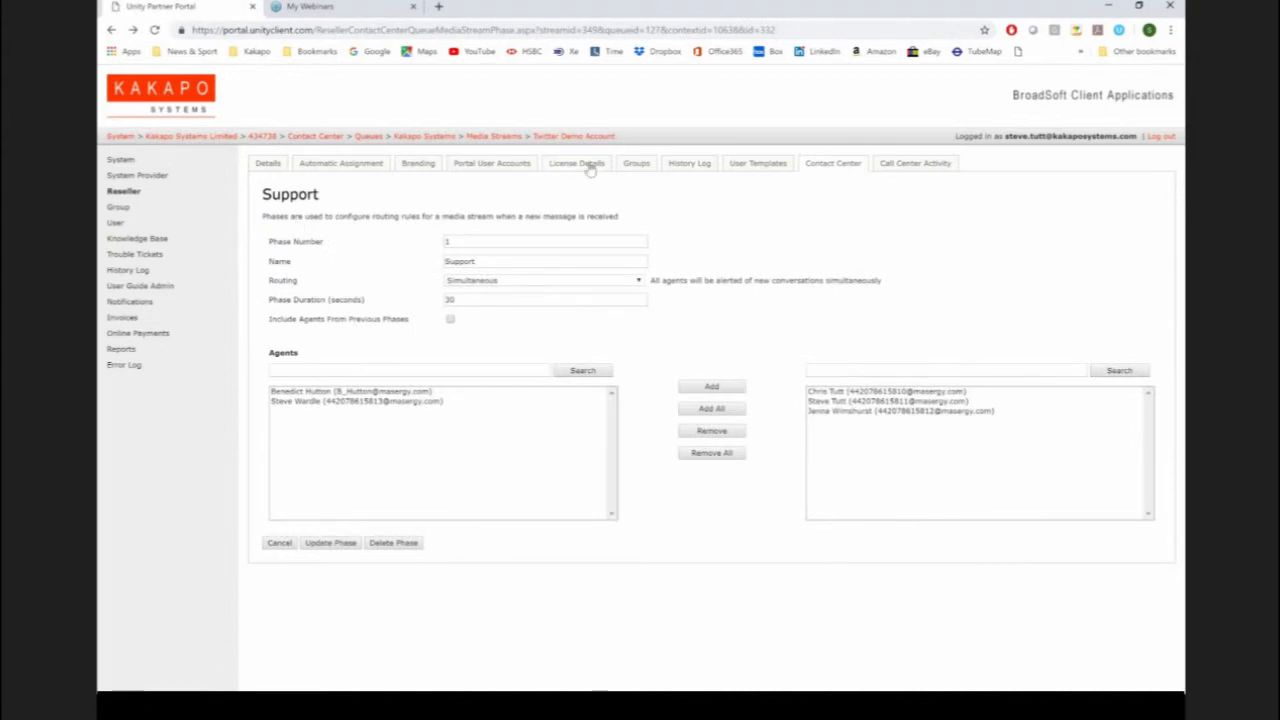
Step: Return to the Twitter Demo Account profile and check its Reopen Conversation On Reply setting
left_click(573, 137)
left_click(314, 257)
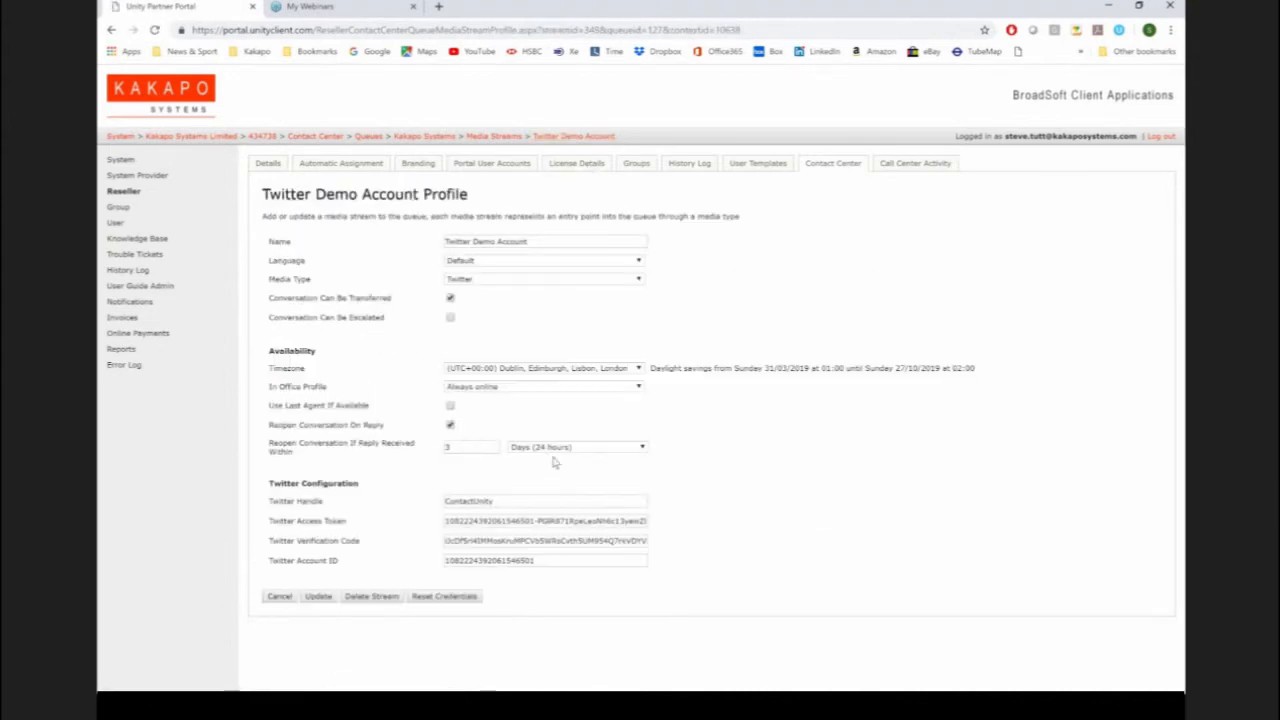
left_click_drag(390, 426, 286, 430)
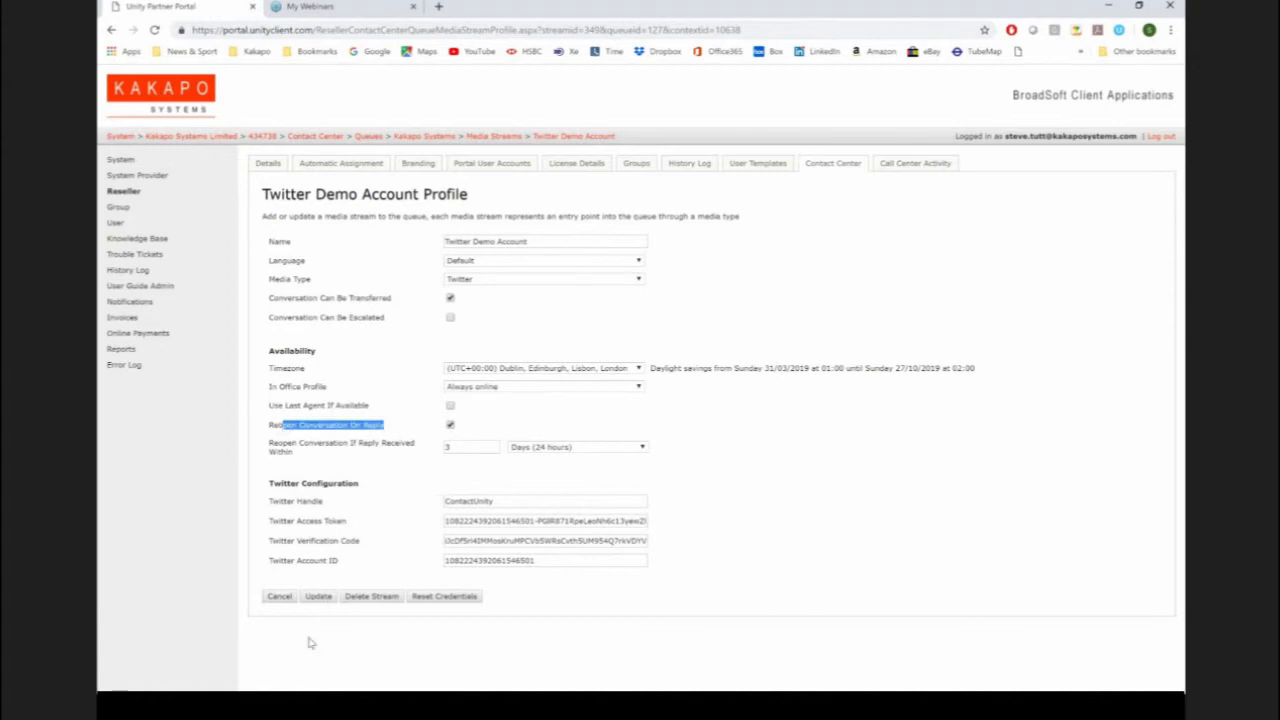
Step: Bring up Unity Agent and Twitter, and open the newest private message invitation tweet from the notifications
left_click(400, 705)
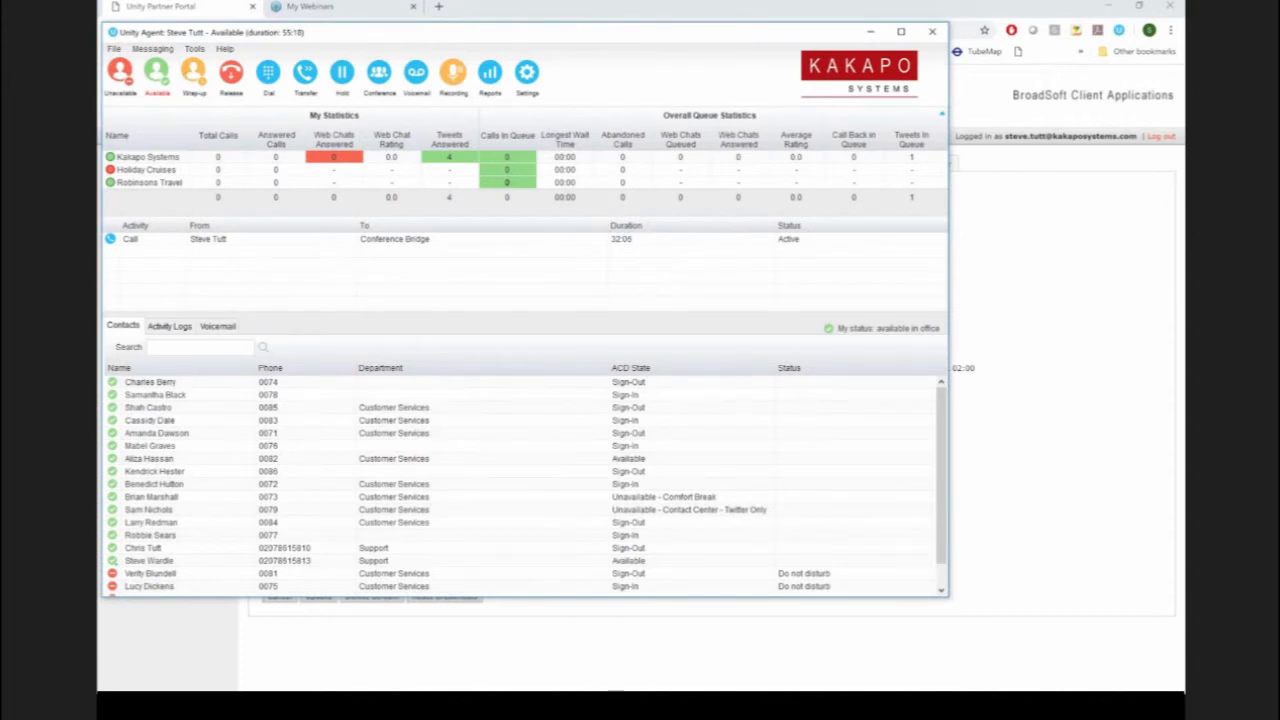
left_click(616, 705)
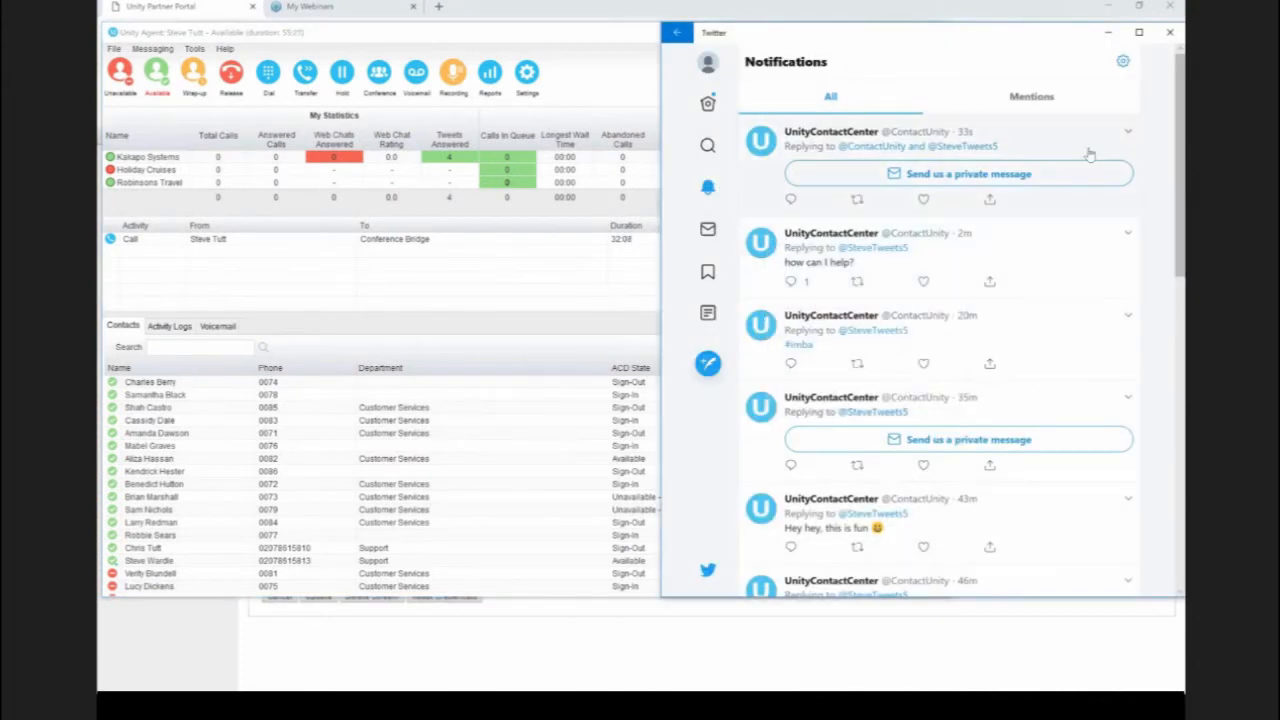
left_click(1048, 137)
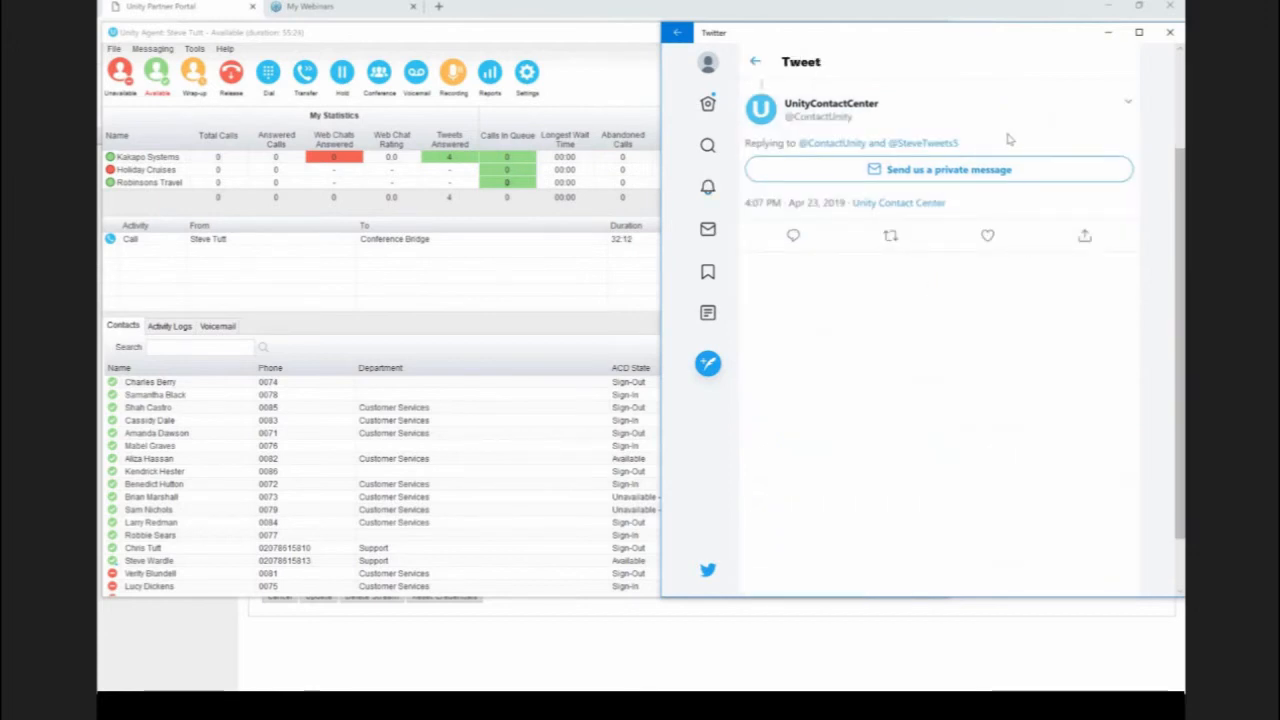
left_click(707, 365)
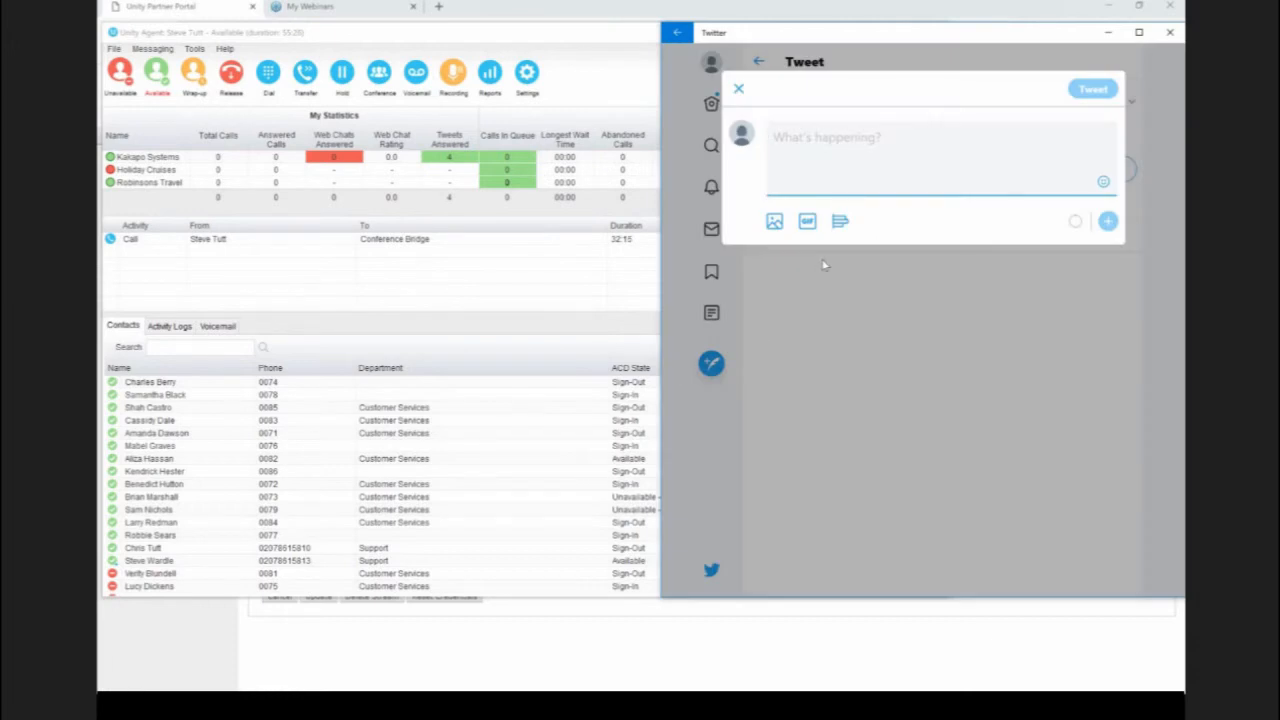
type("hihi")
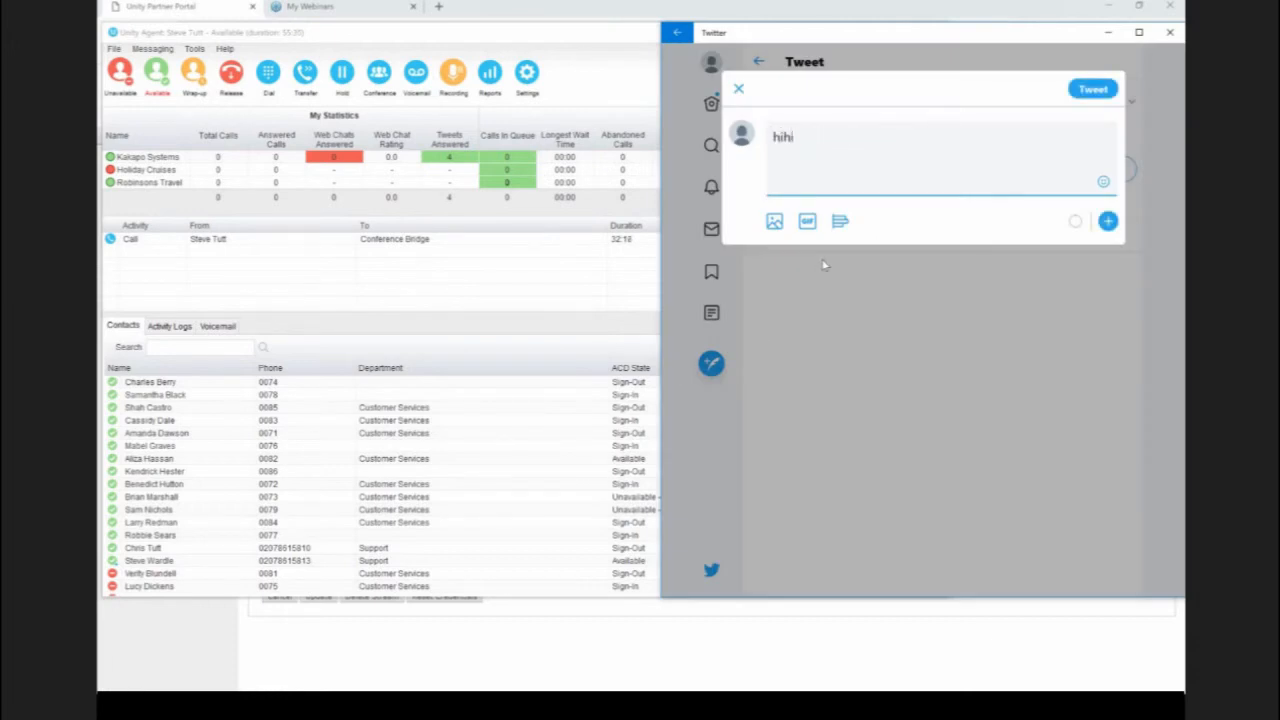
type(" @contac")
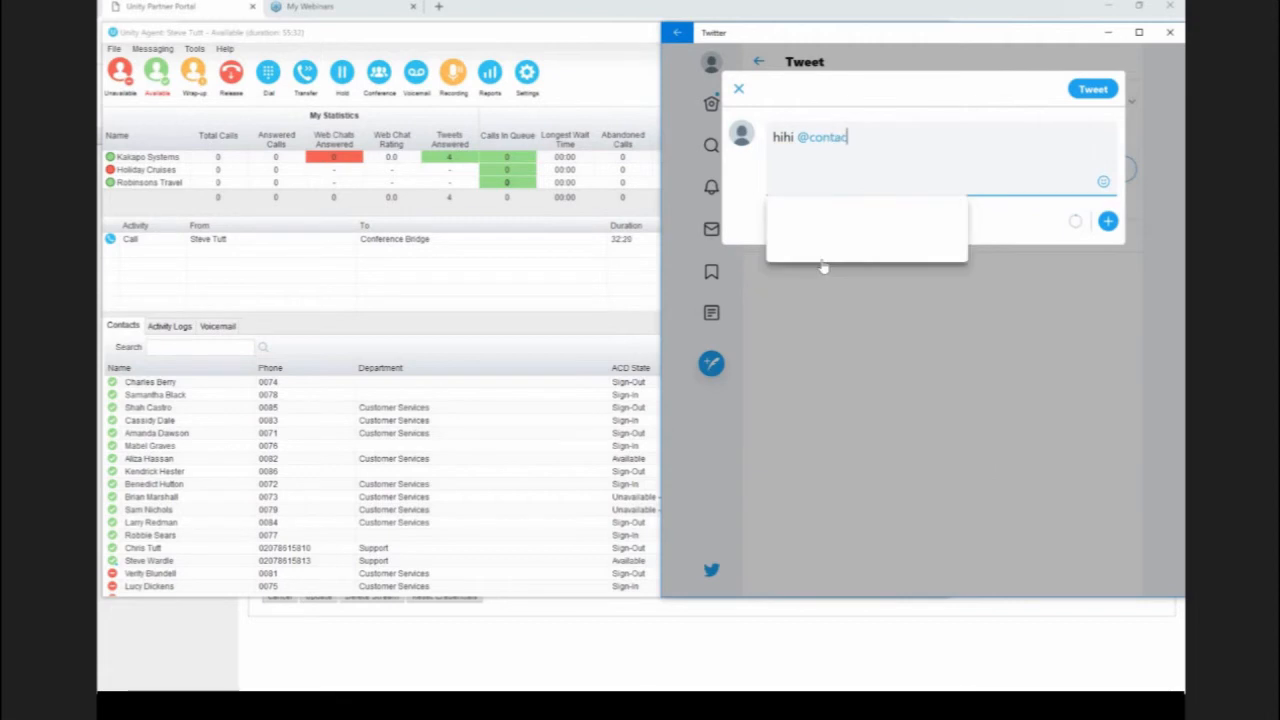
type("tunity")
left_click(838, 222)
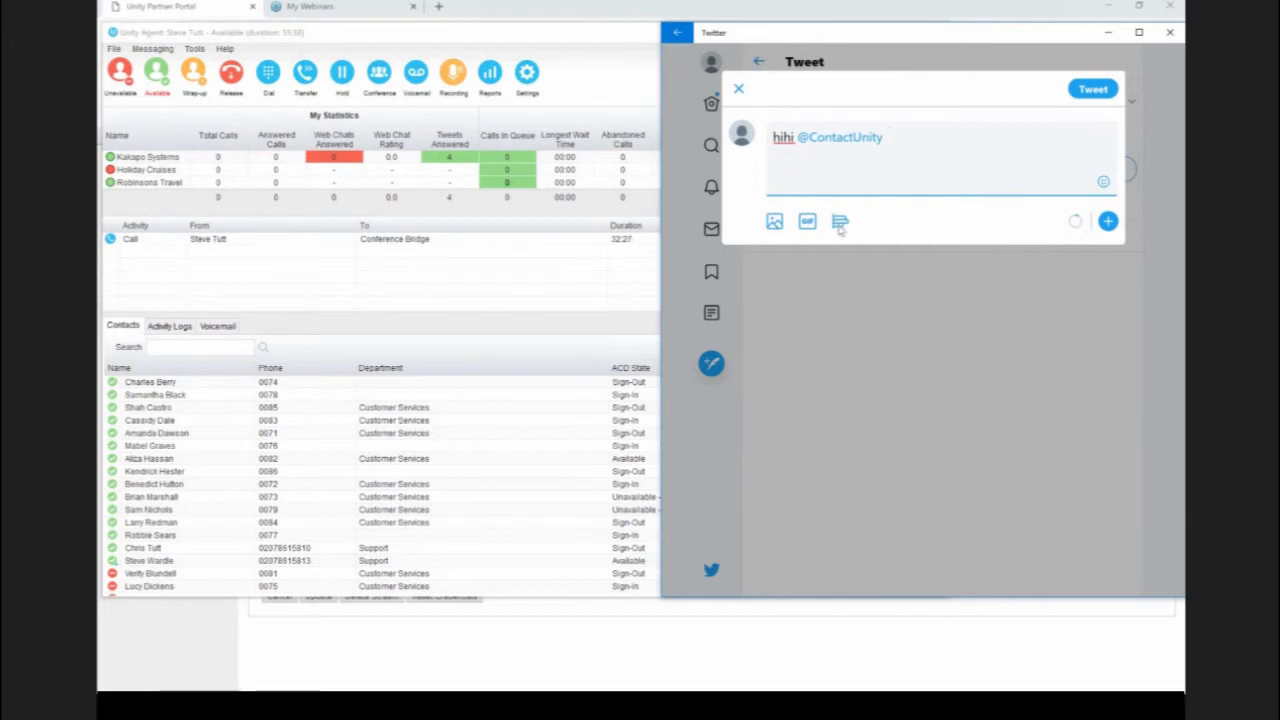
key("ctrl+Return")
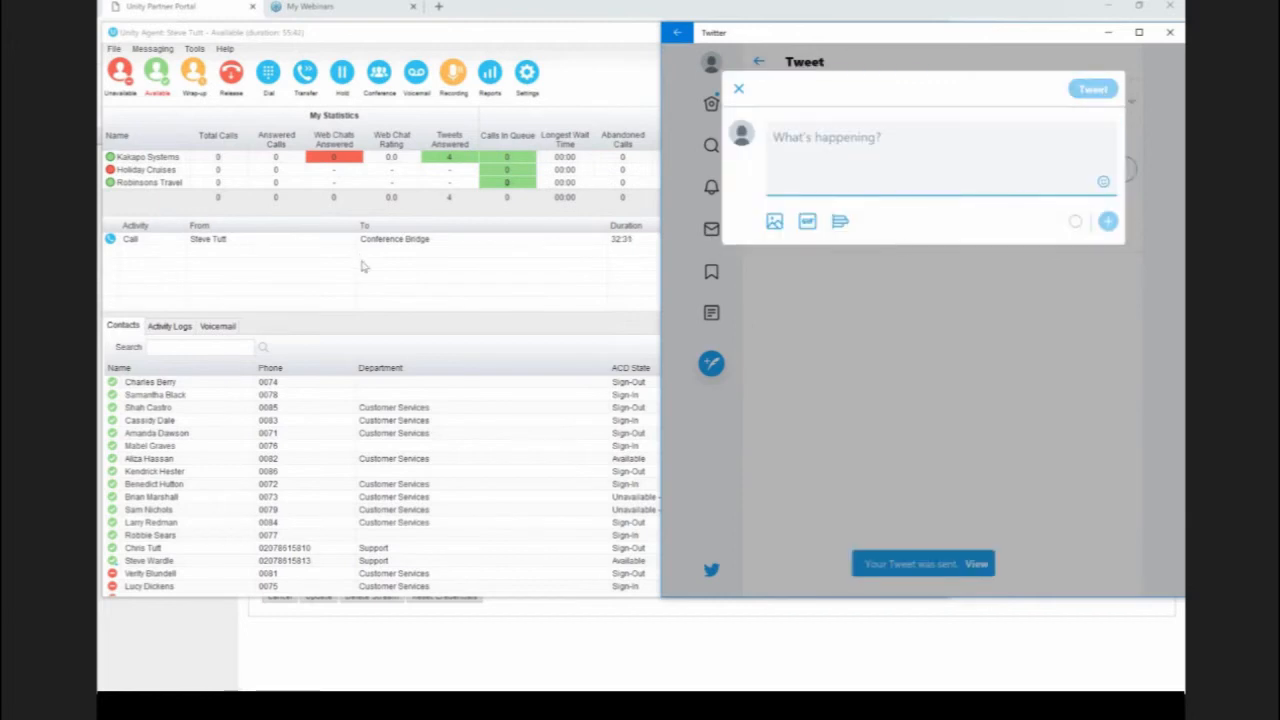
left_click(739, 91)
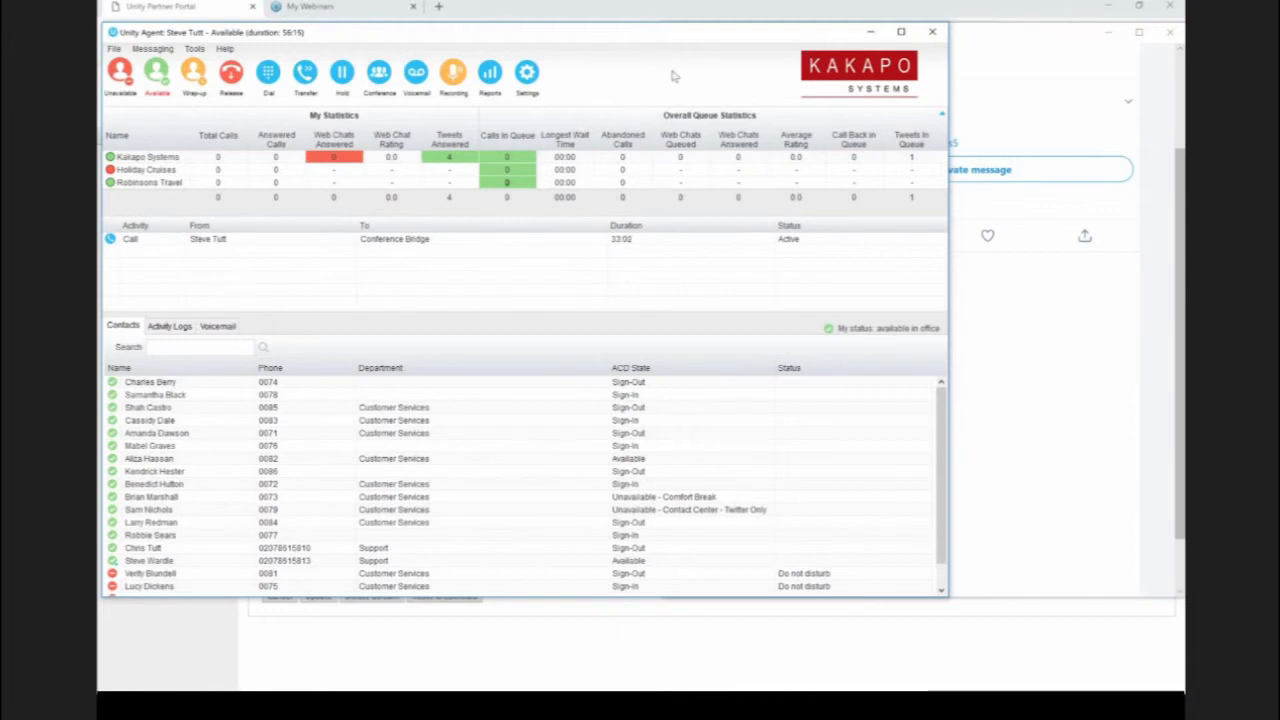
Step: Review the conversation thread above the private message invitation in Twitter, and return to the notifications
left_click(1005, 37)
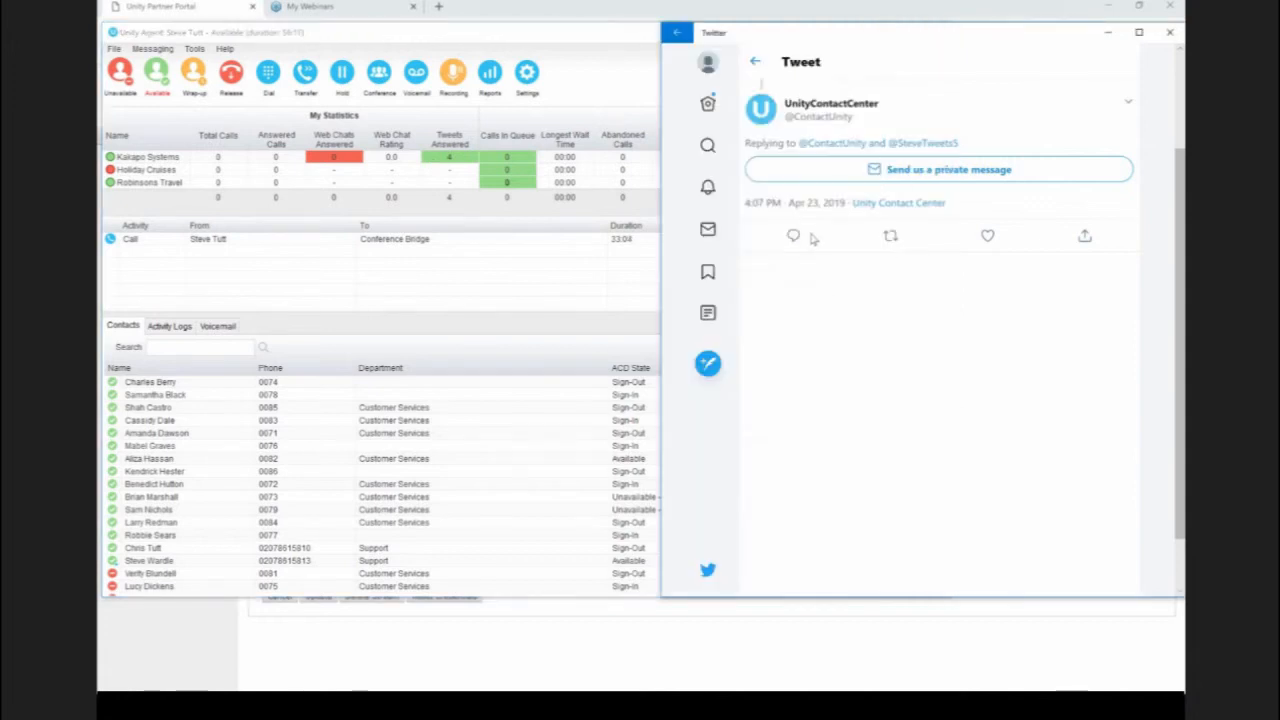
scroll(806, 222, "up", 2)
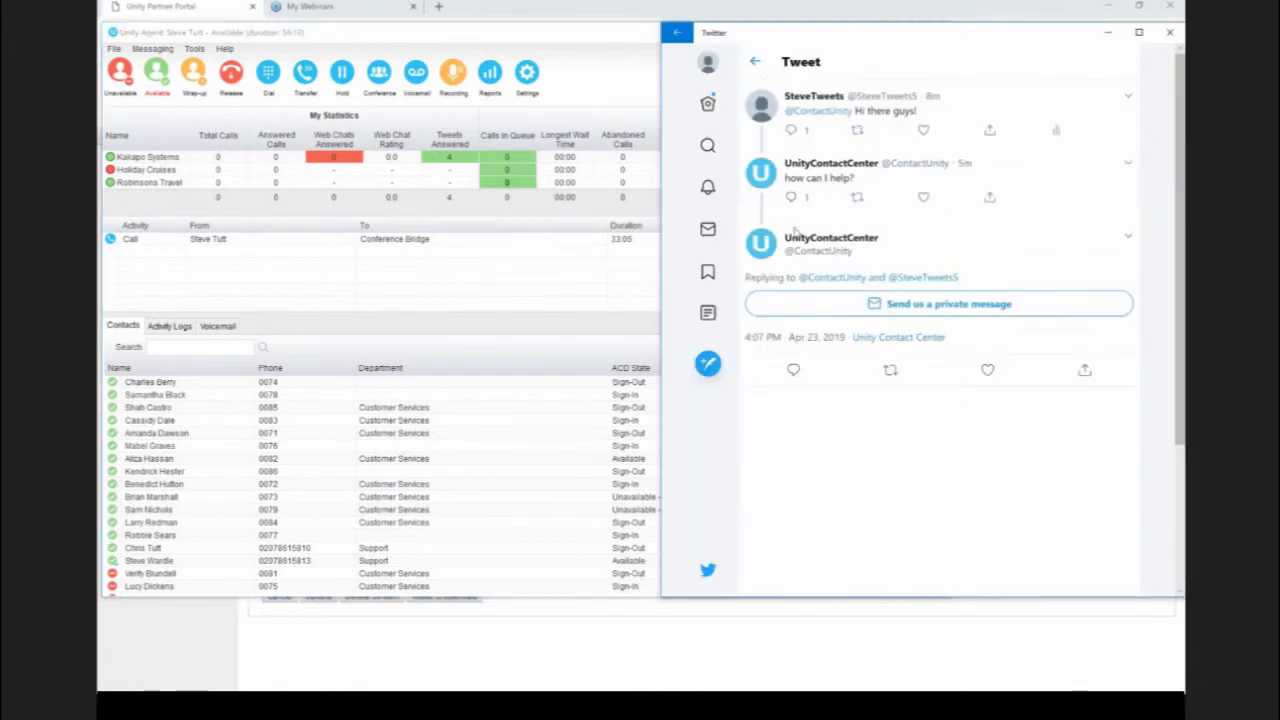
left_click(755, 62)
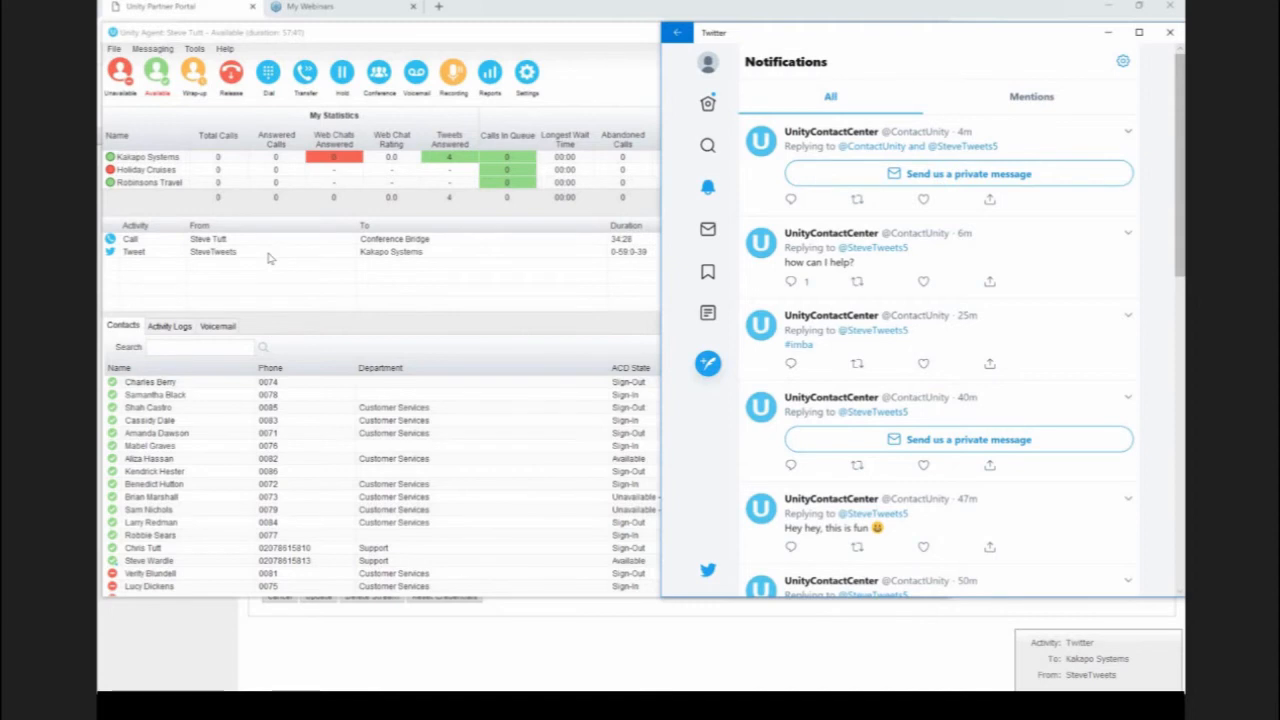
Step: Open the customer's tweet for Kakapo Systems in Unity Agent, reply "hi there", and close the conversation
double_click(268, 253)
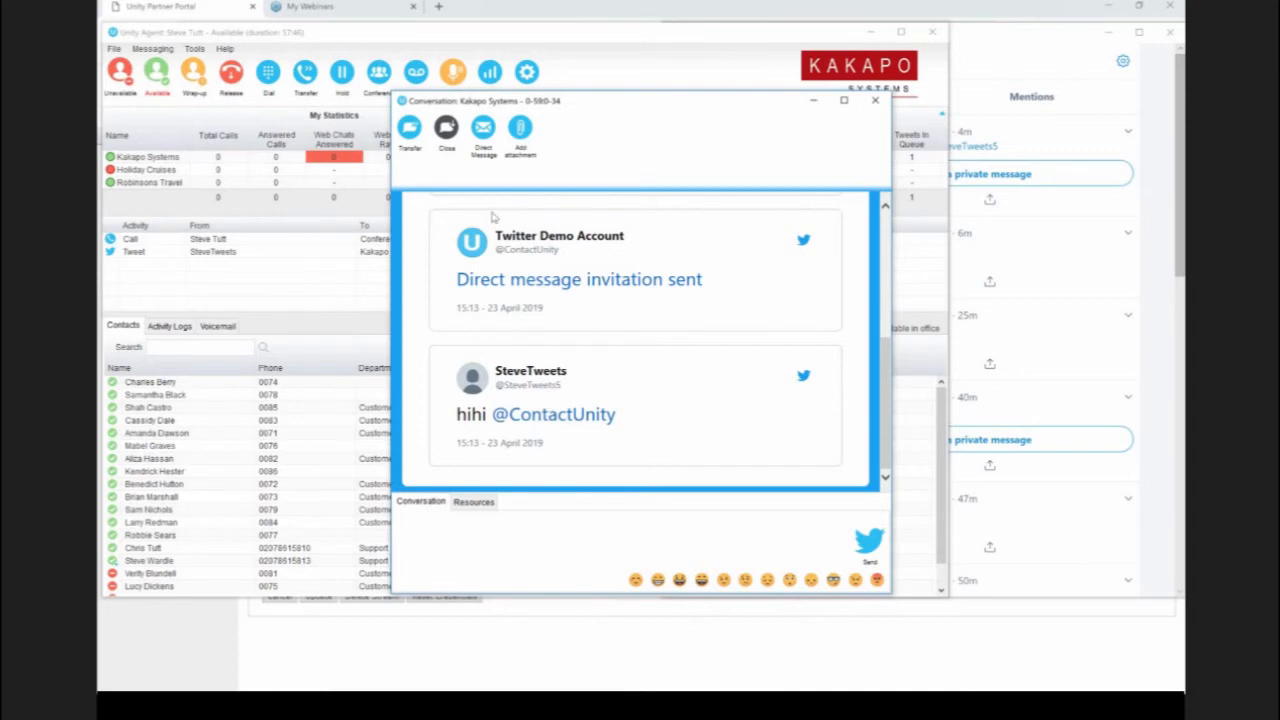
left_click(476, 583)
type("hi there")
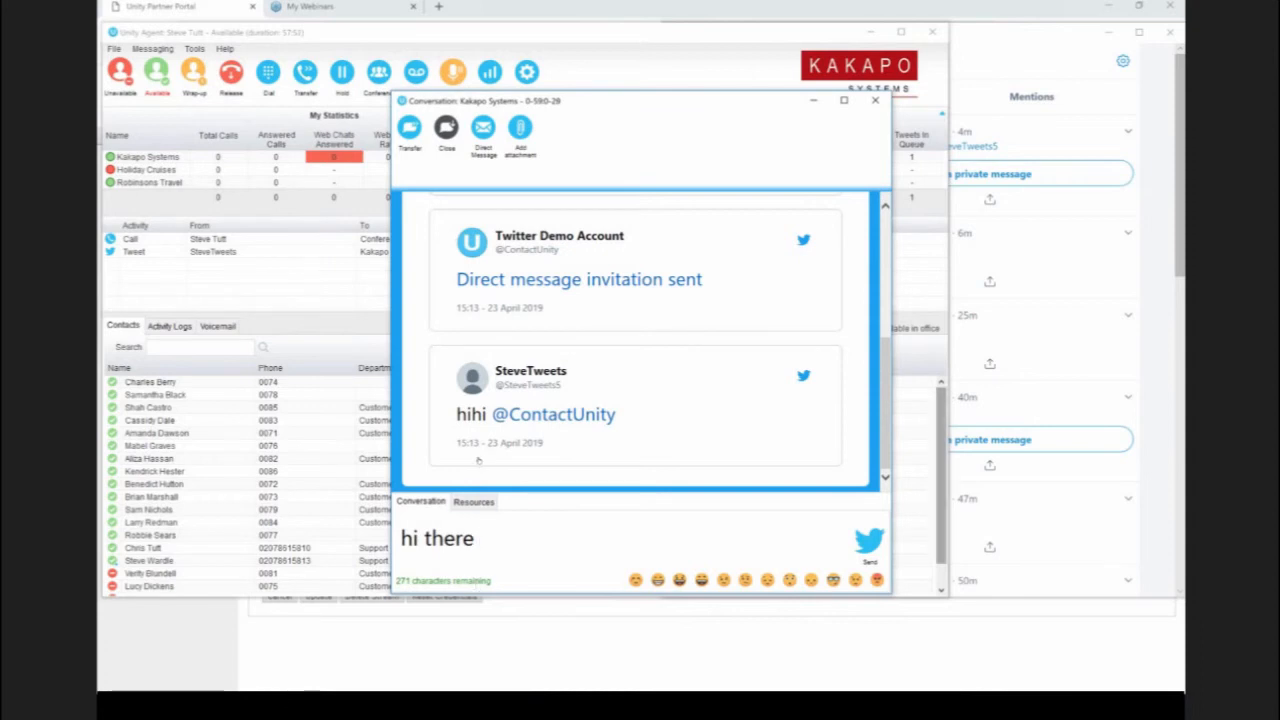
key("Return")
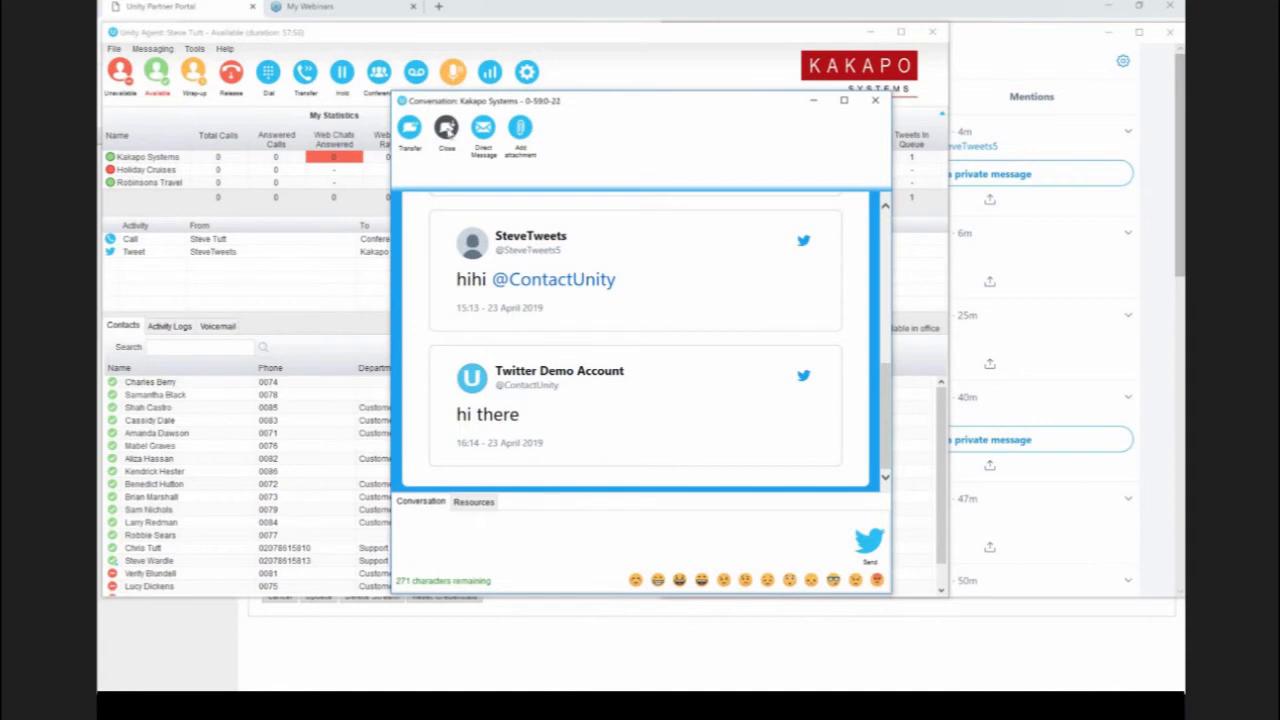
left_click(446, 127)
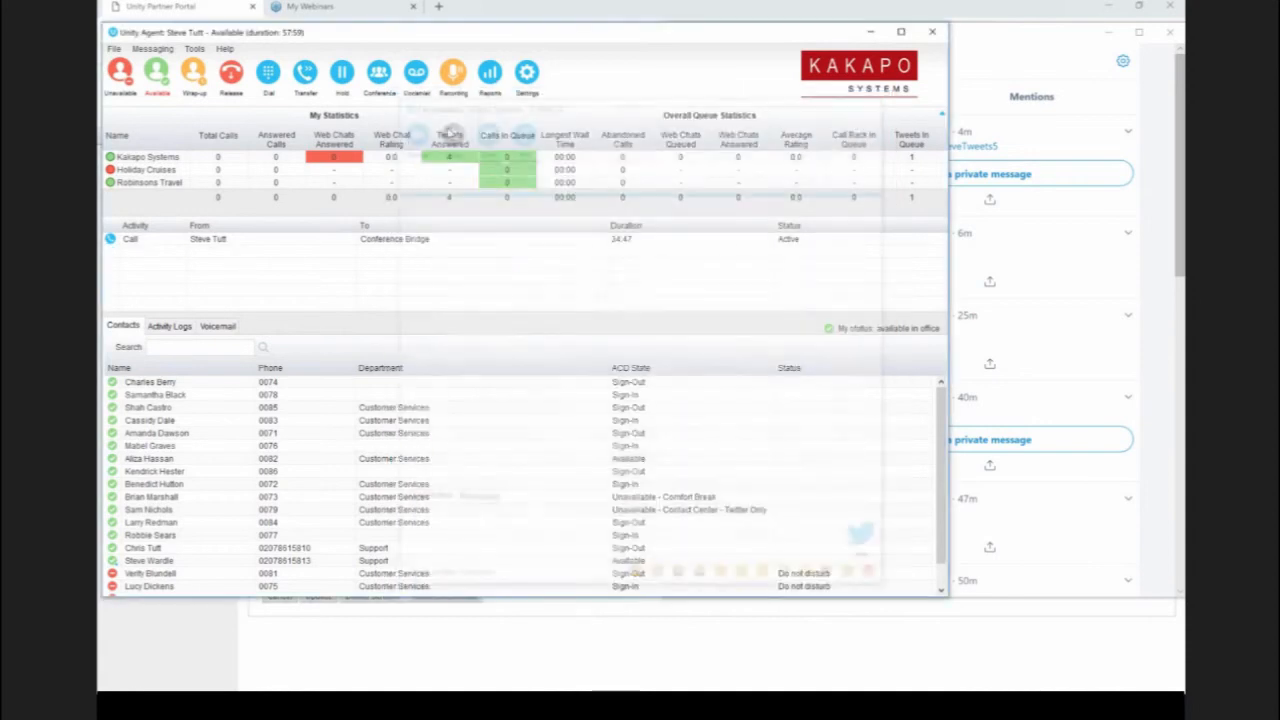
Step: Switch to Twitter, refresh the notifications, and open UnityContactCenter's newest "hi there" reply
left_click(1010, 45)
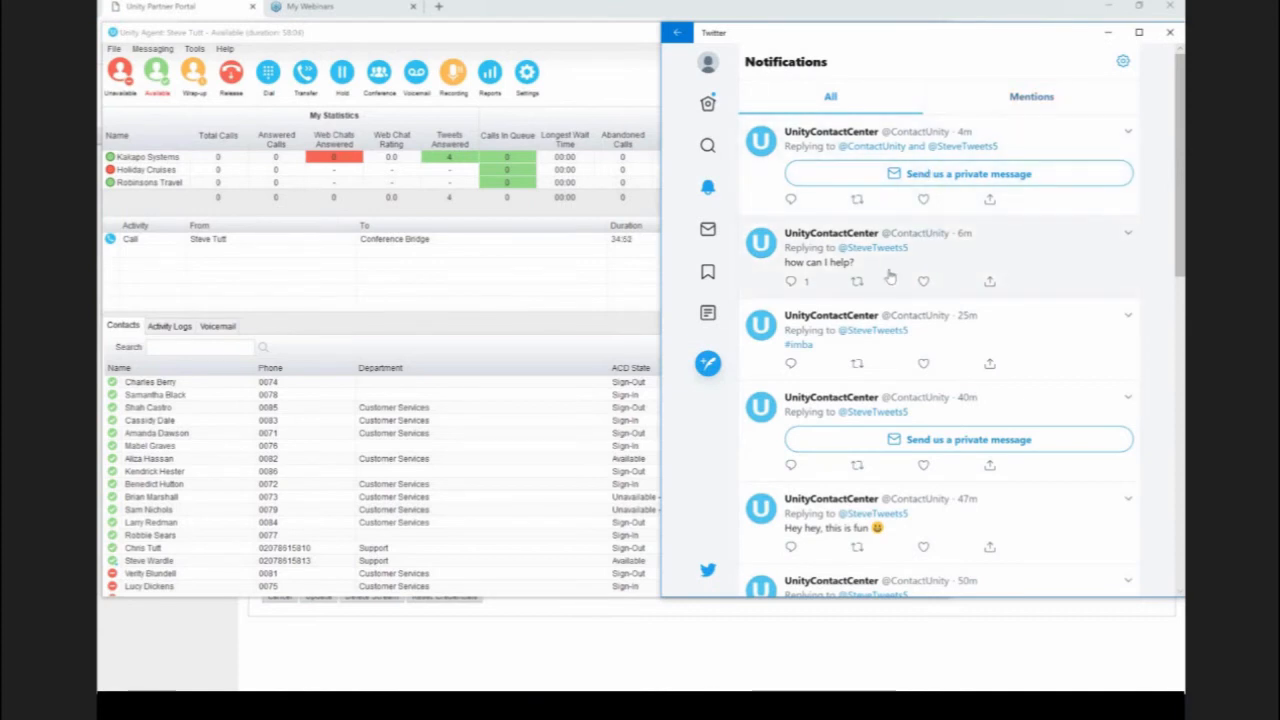
scroll(889, 267, "down", 10)
scroll(889, 281, "up", 10)
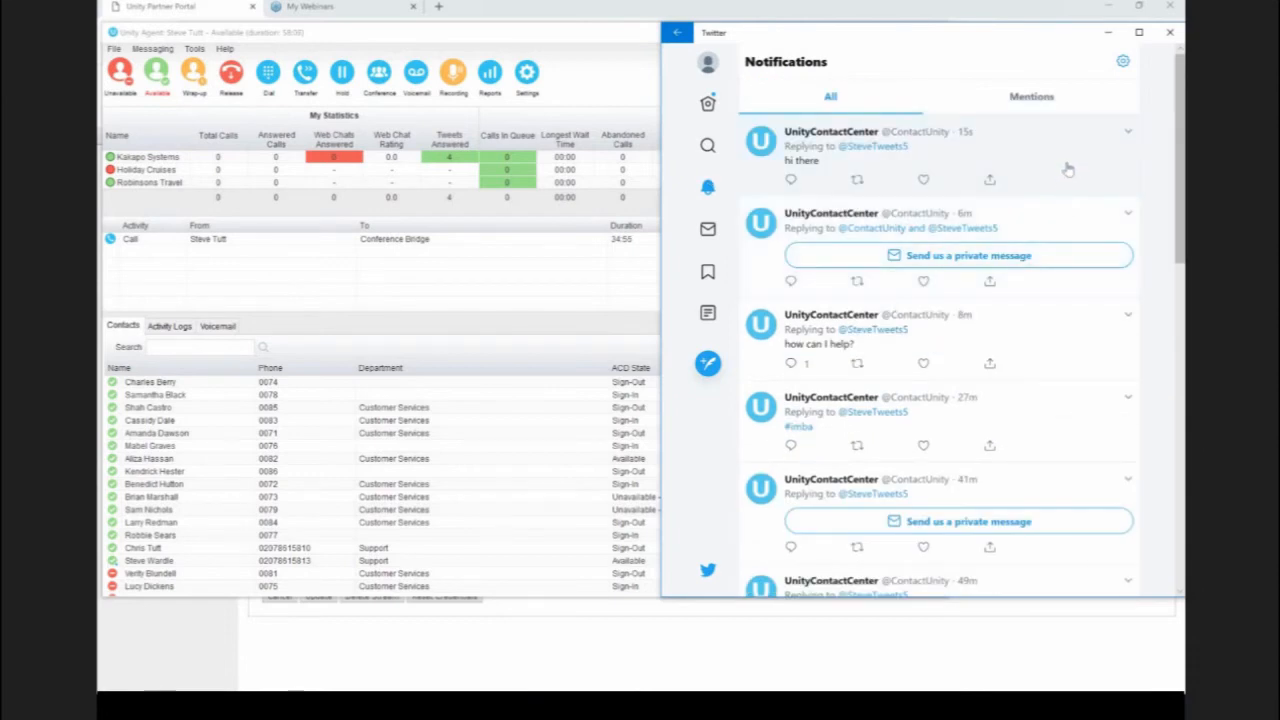
left_click(1067, 168)
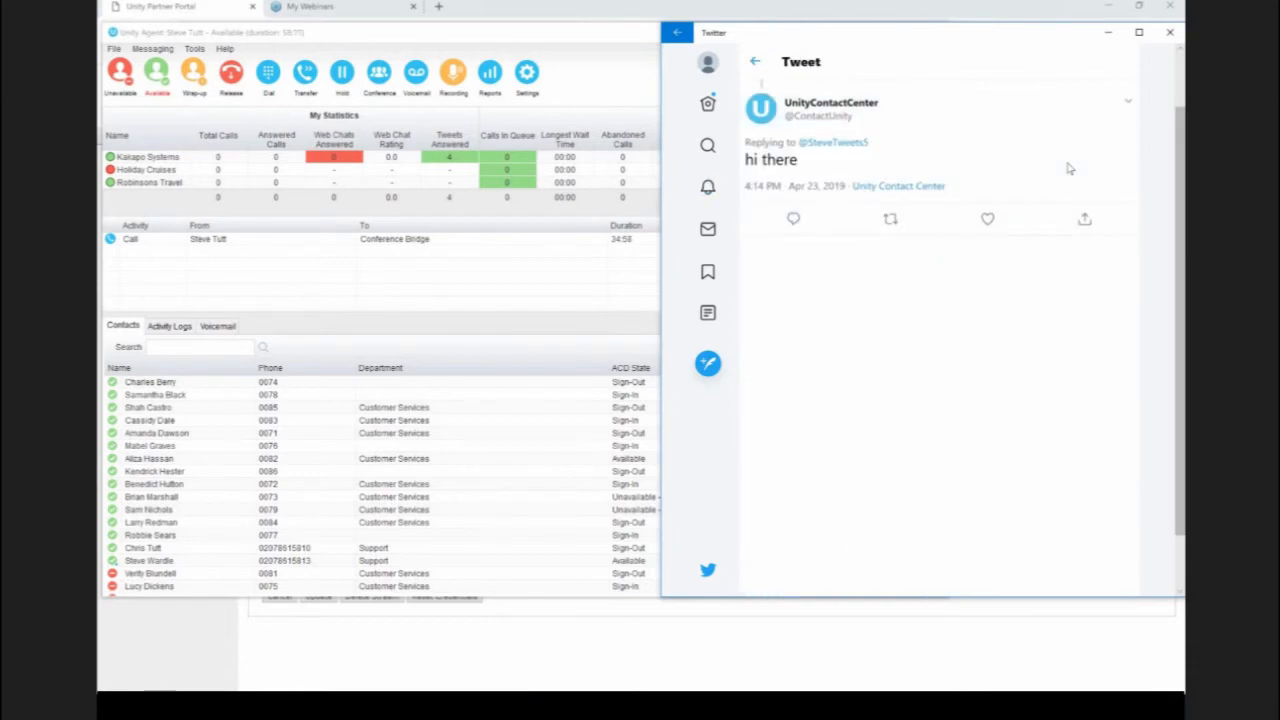
Step: Reply to the "hi there" tweet with "hello again" and close the reply composer
left_click(794, 220)
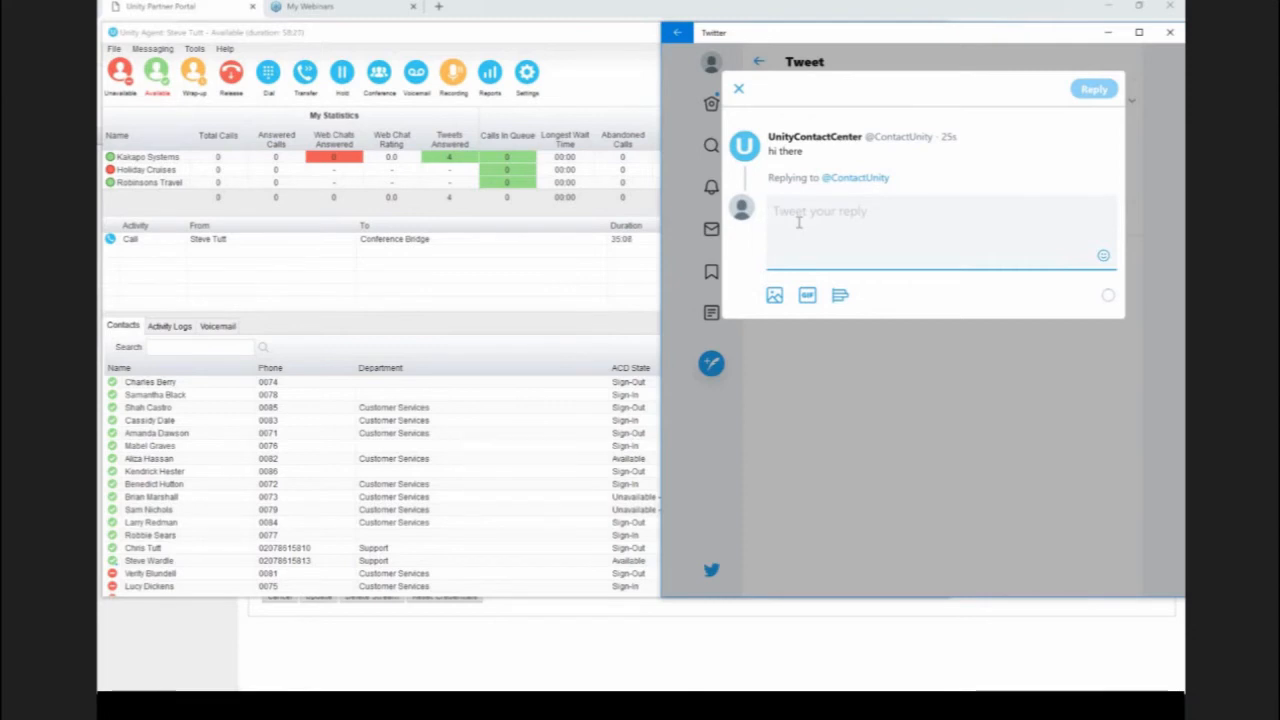
type("hello again")
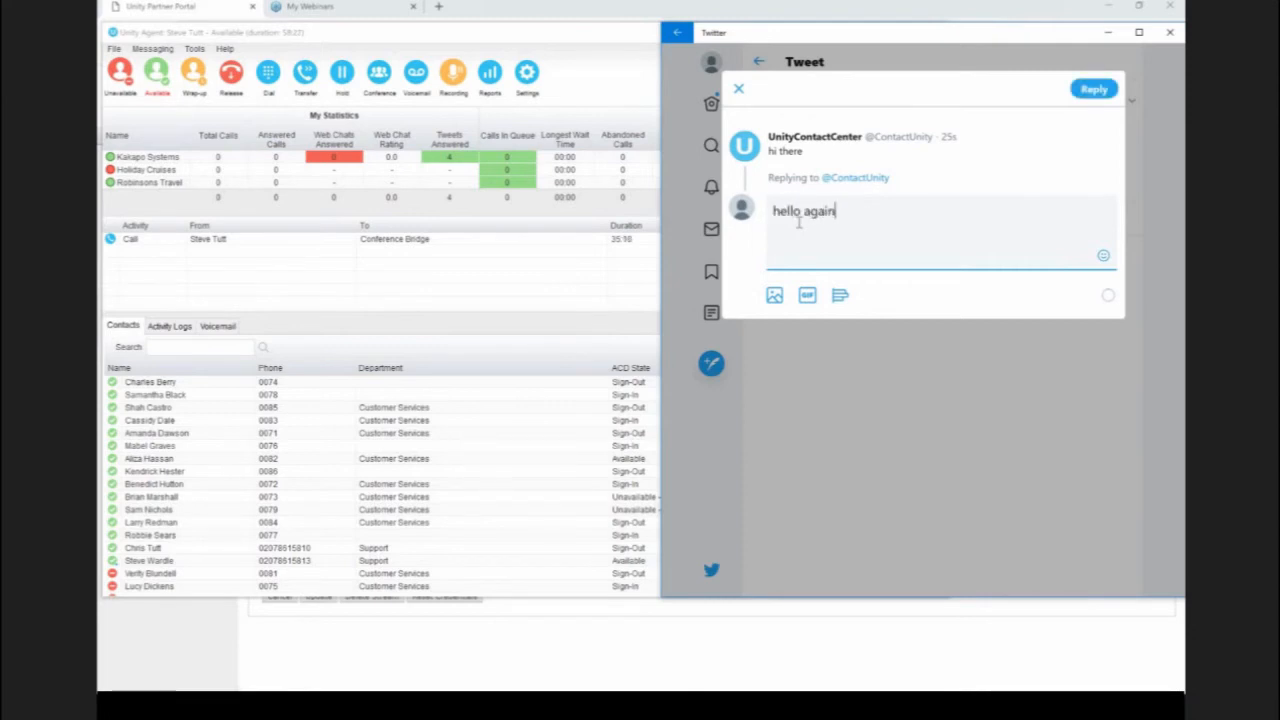
left_click(1104, 96)
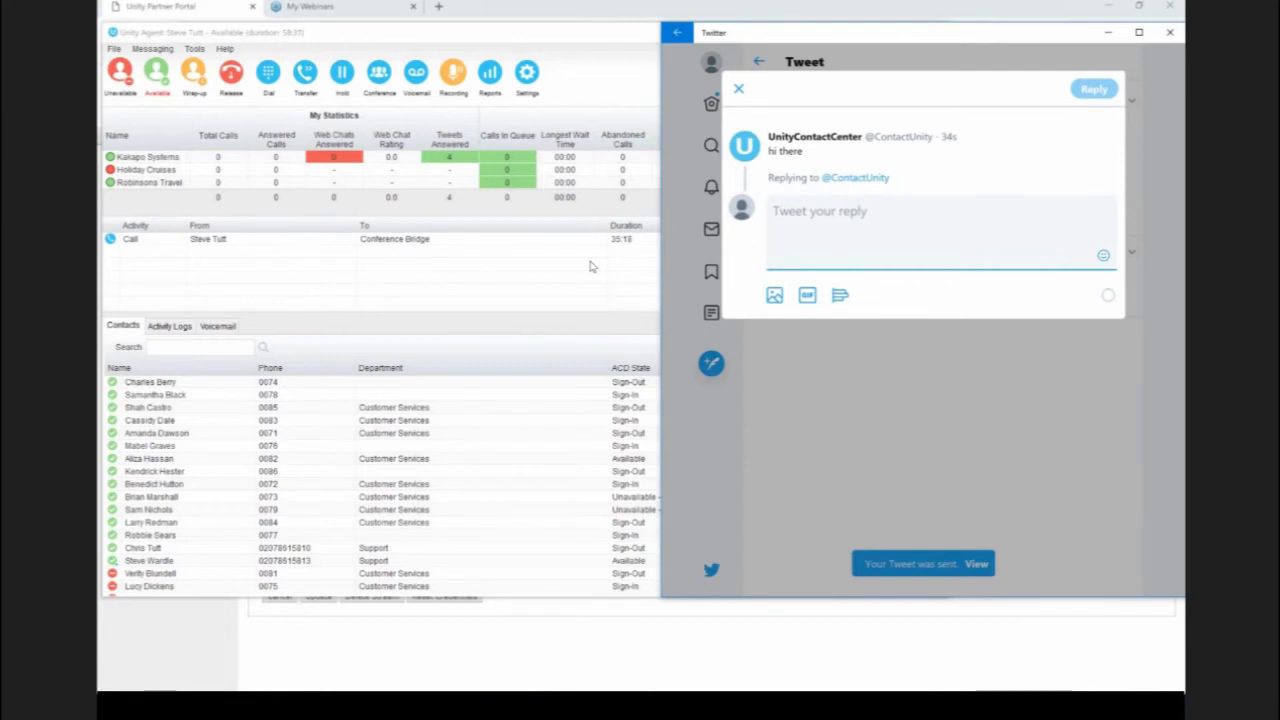
left_click(737, 90)
Step: In Unity Agent, run the CC - Conversation Summary - Media Stream report as PDF for Twitter Demo Account, starting Mon, 01 Apr
left_click(565, 304)
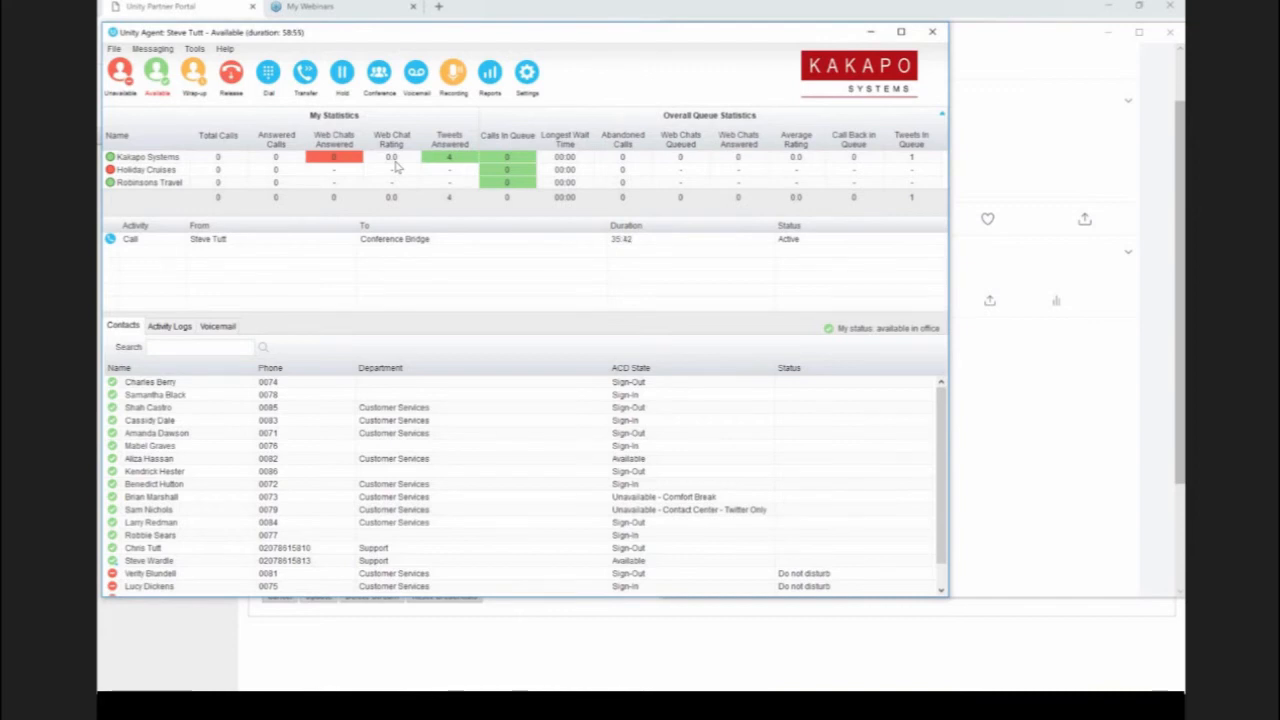
left_click(491, 85)
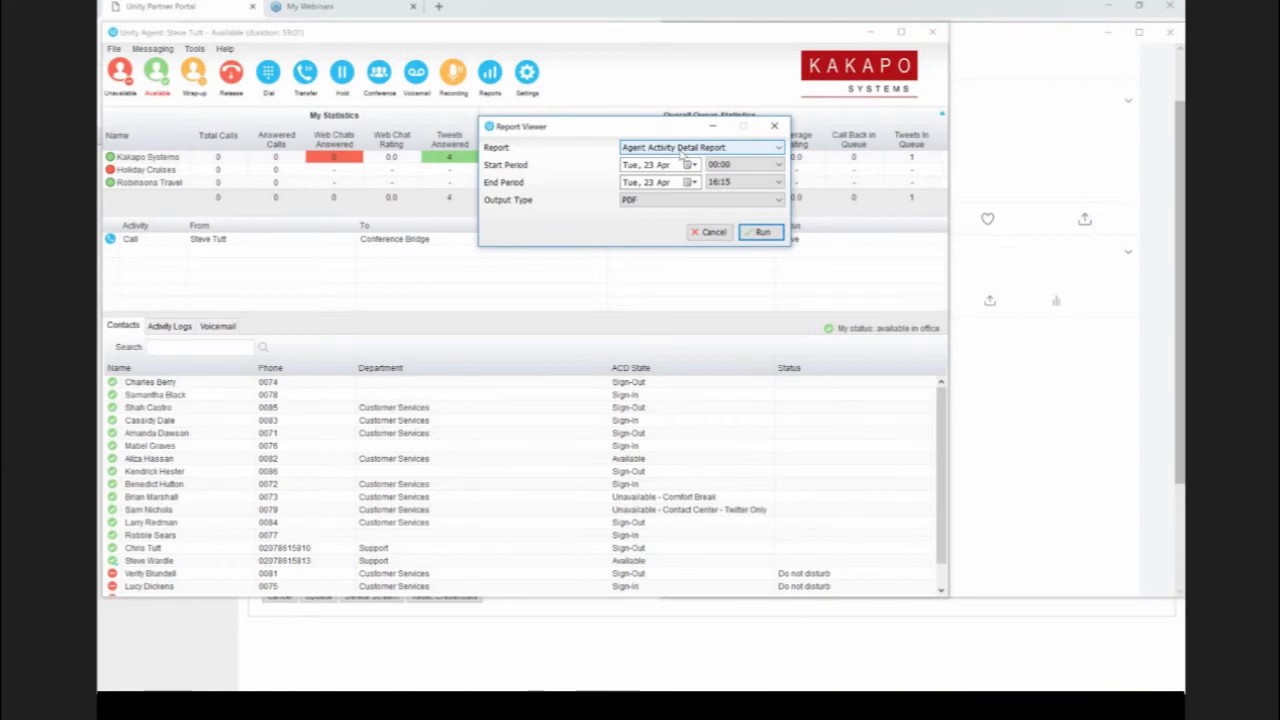
left_click(683, 150)
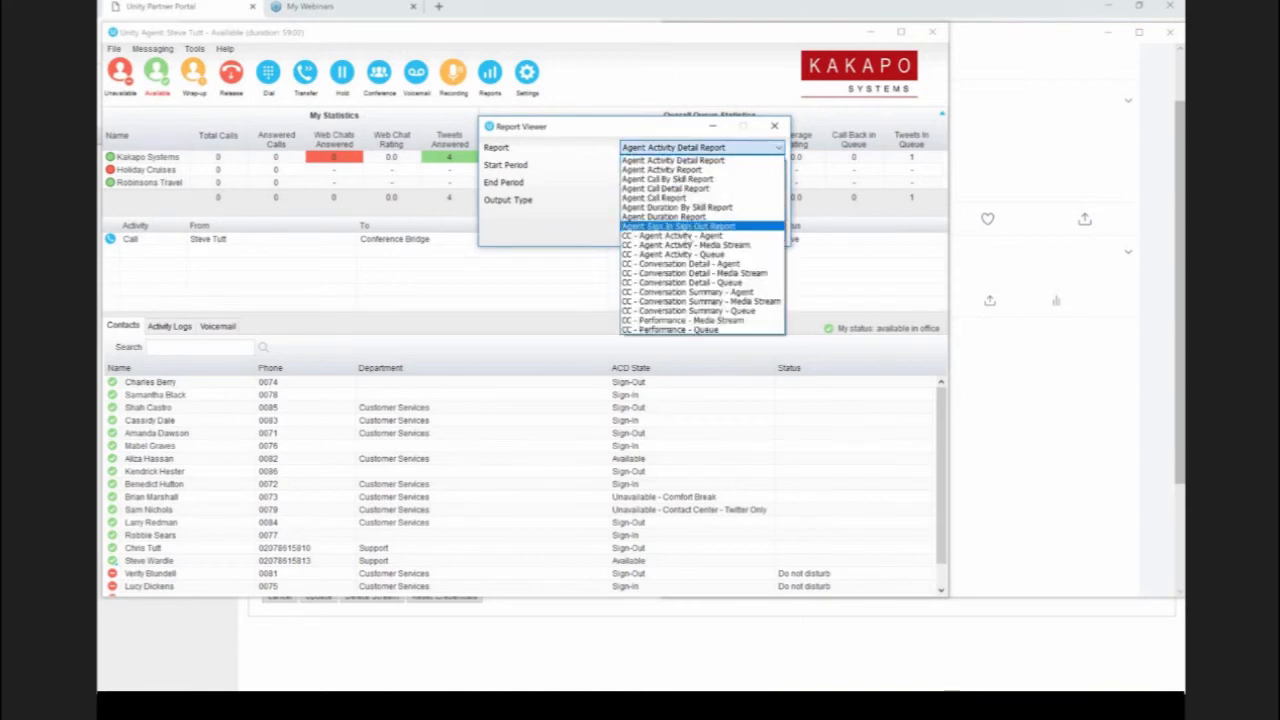
left_click(724, 302)
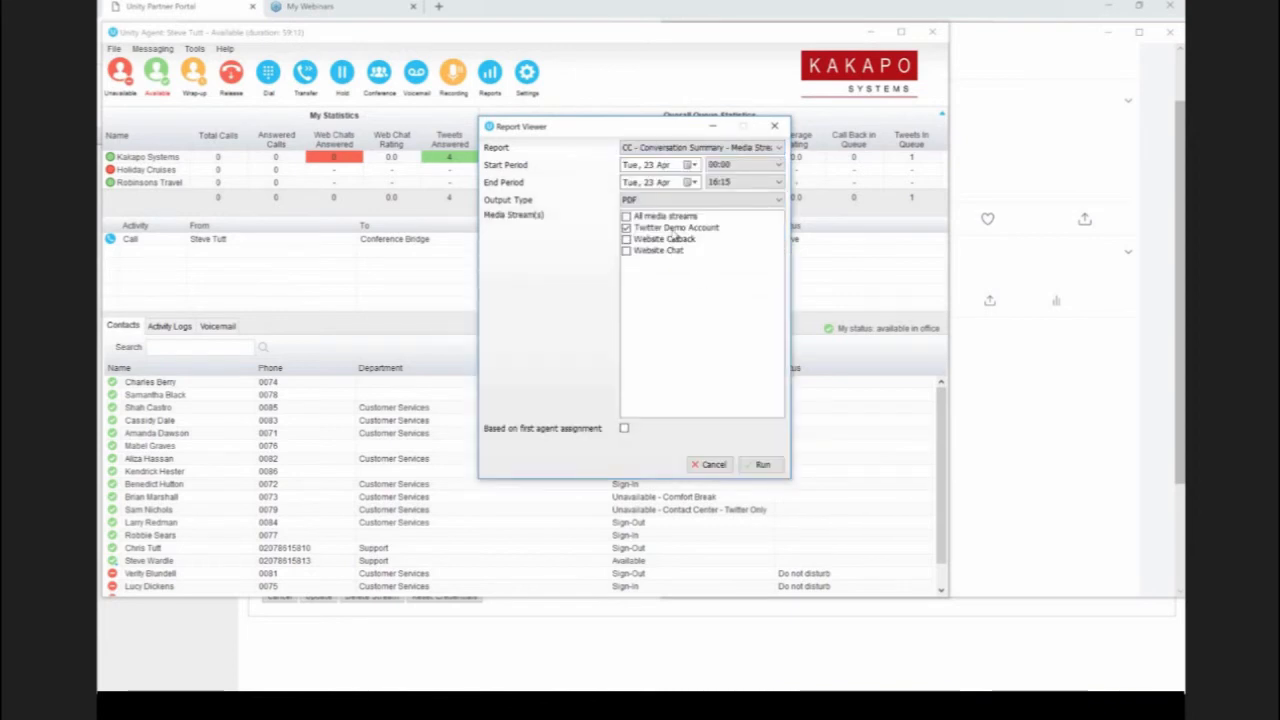
left_click(696, 168)
left_click(635, 246)
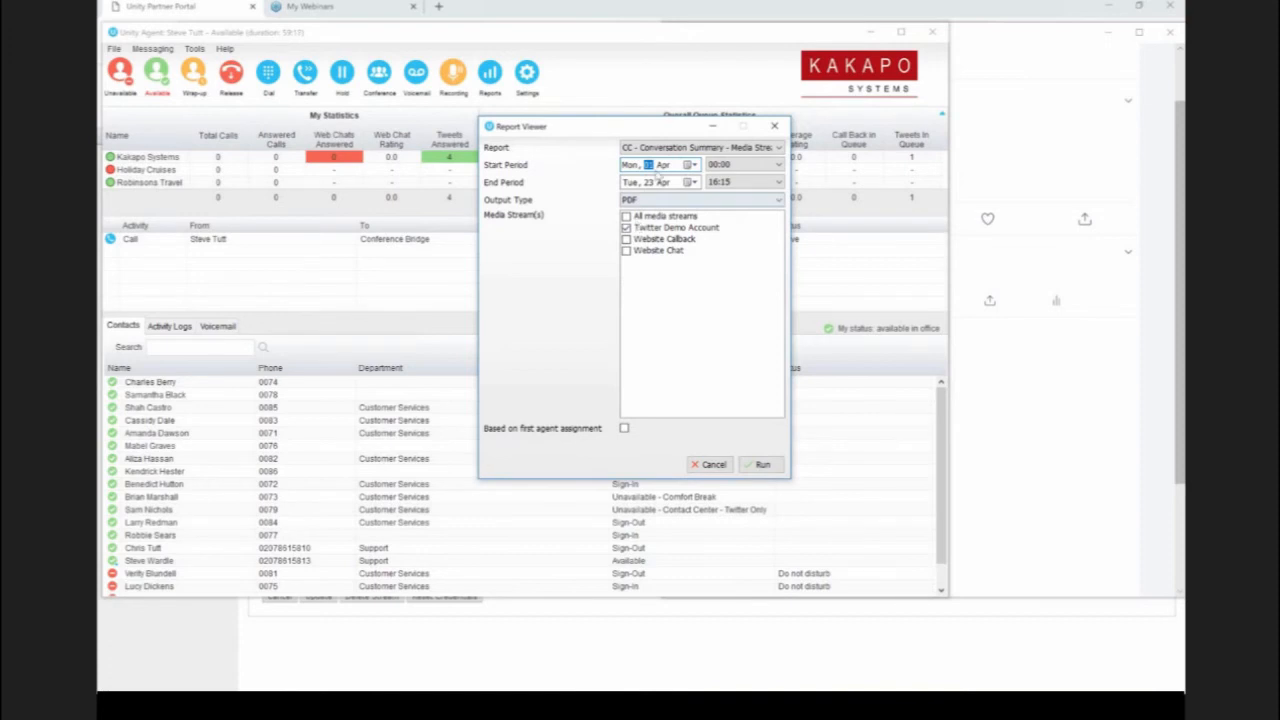
left_click(752, 467)
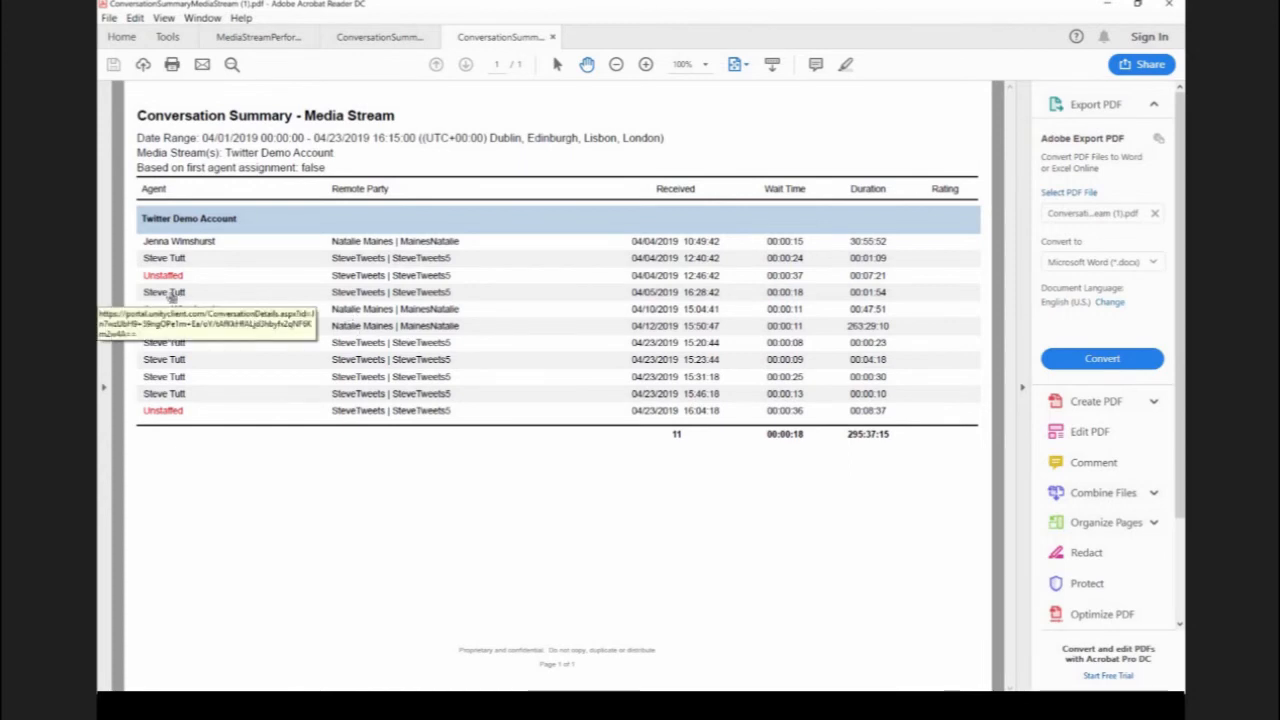
Step: View the conversation details of the report entry received 04/05/2019 16:28:42, and return to the Report Viewer
left_click(166, 292)
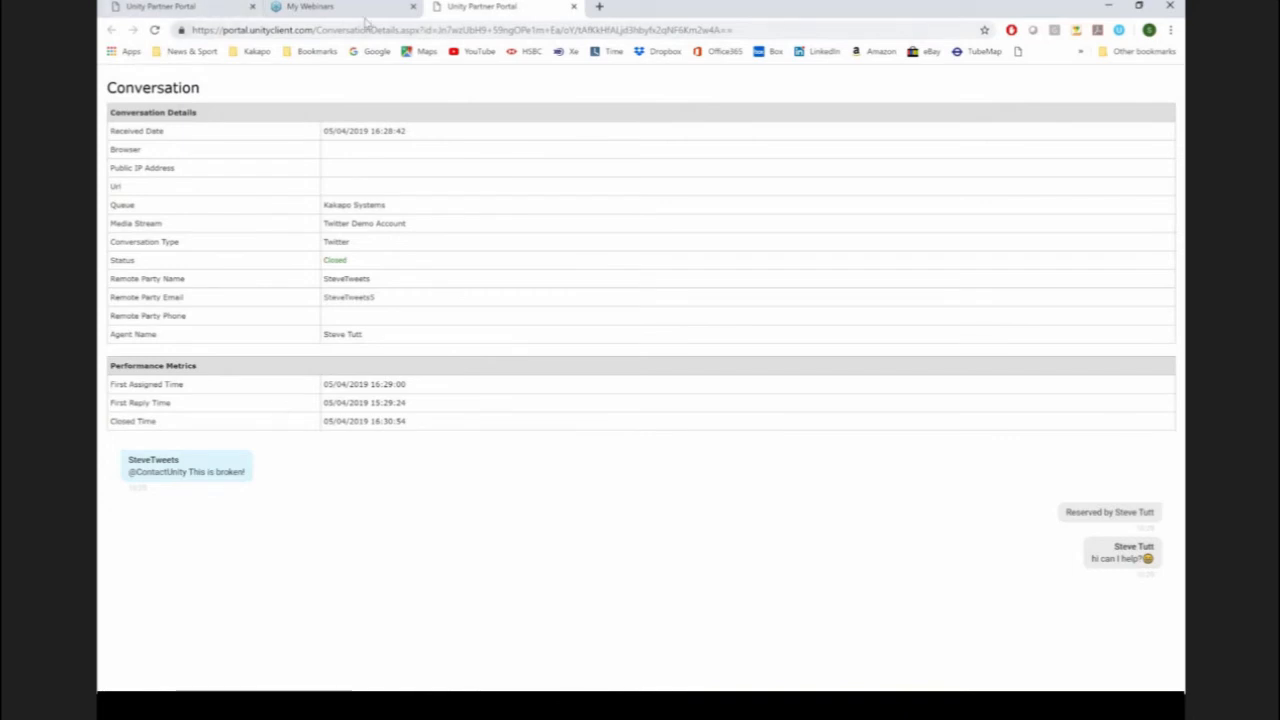
left_click(1108, 5)
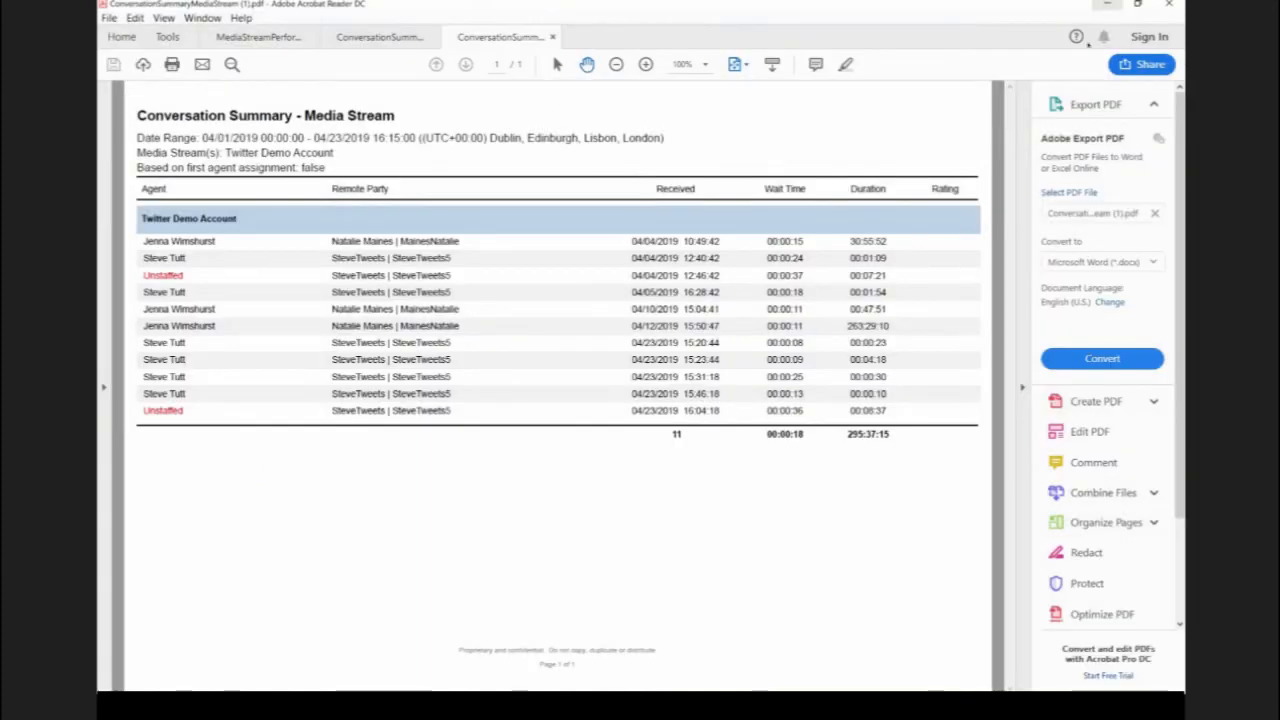
left_click(1108, 5)
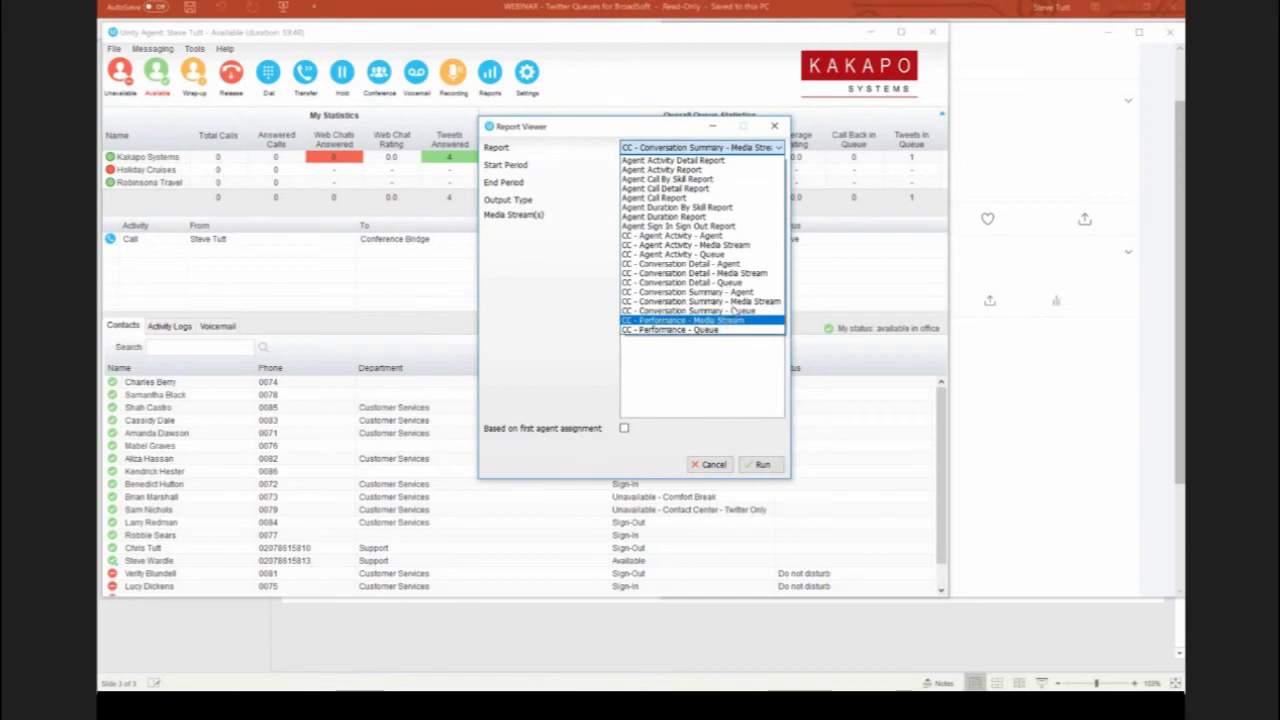
Step: Run the CC - Conversation Summary - Media Stream report for all media streams and review its Twitter and Website Chat entries
left_click(700, 301)
left_click(666, 216)
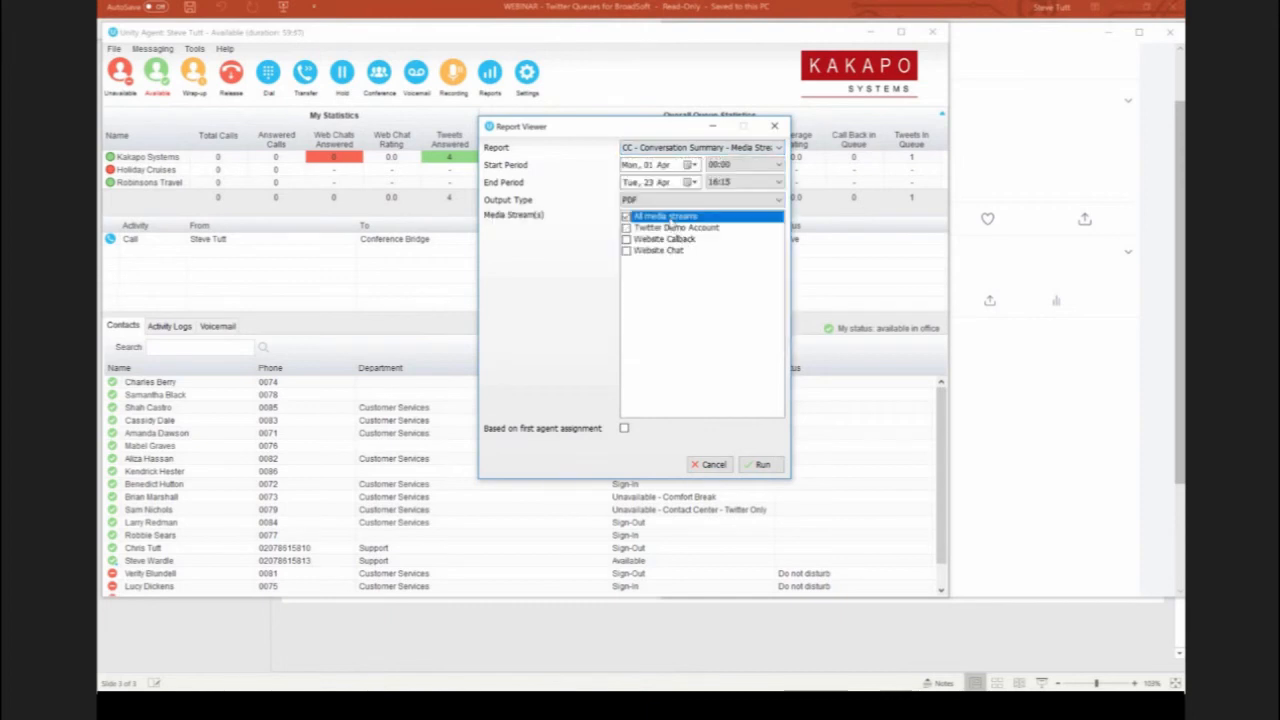
left_click(762, 465)
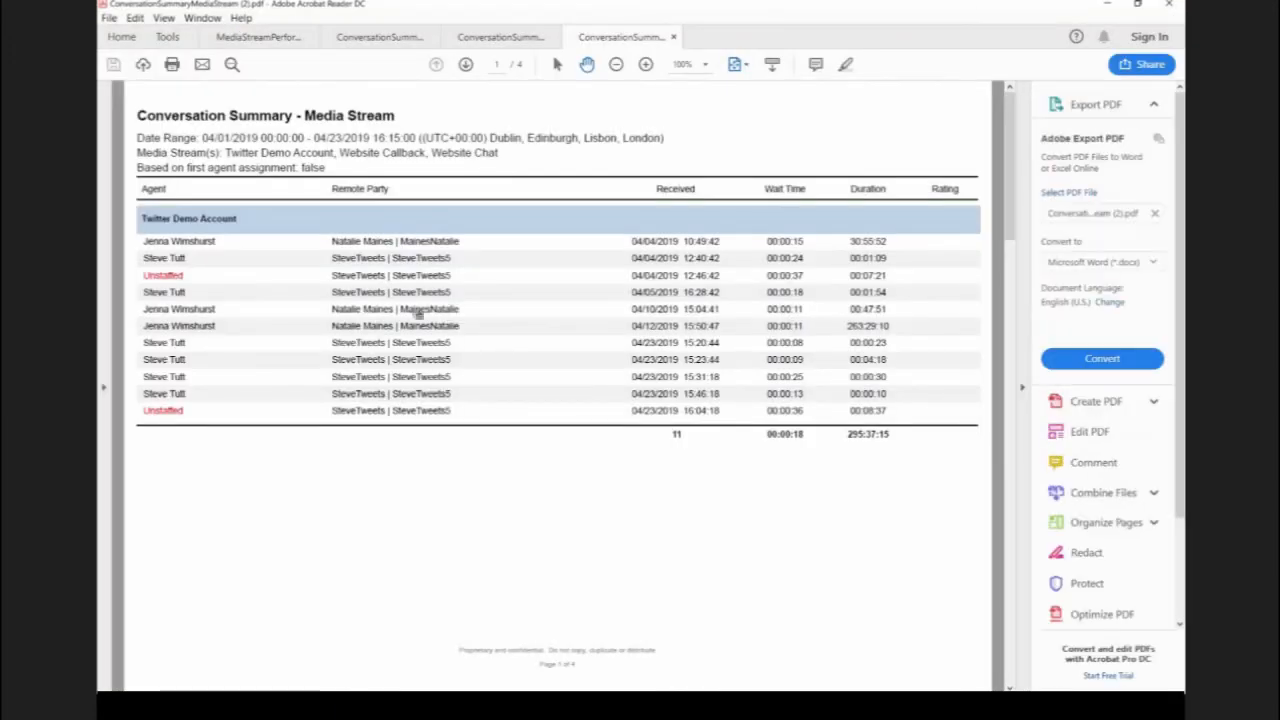
scroll(255, 170, "down", 10)
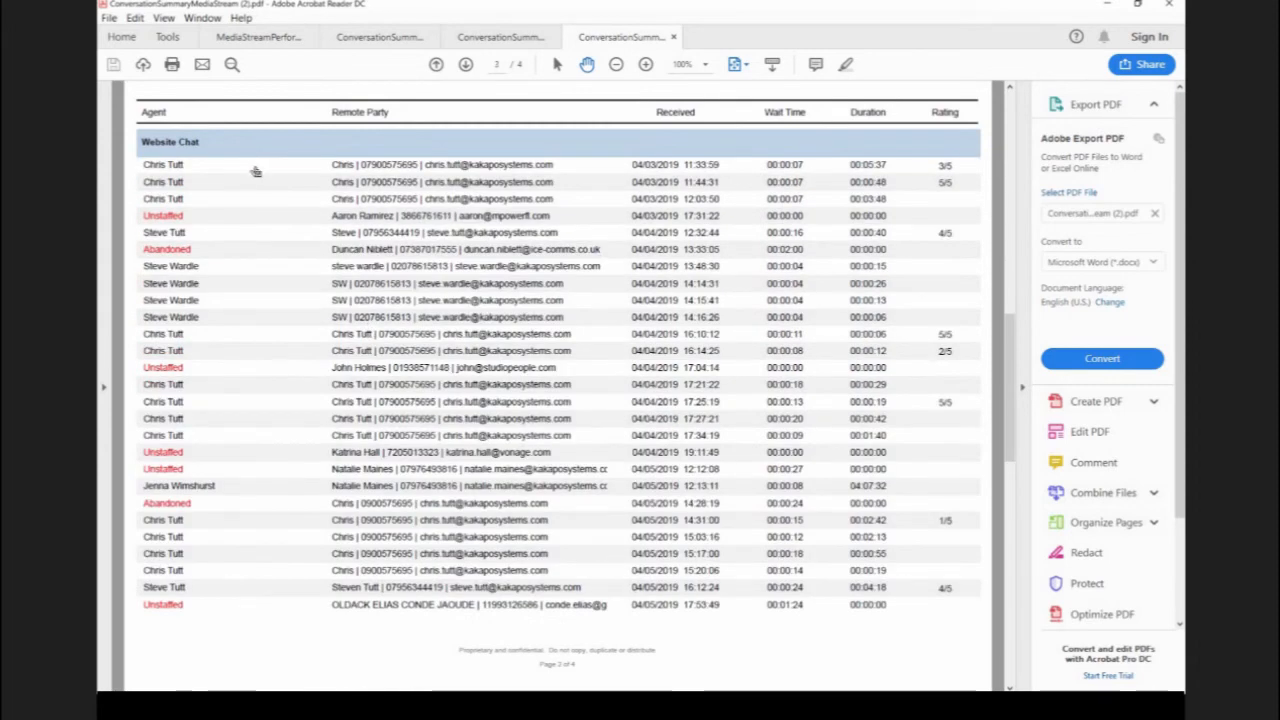
scroll(255, 170, "up", 5)
scroll(255, 170, "up", 5)
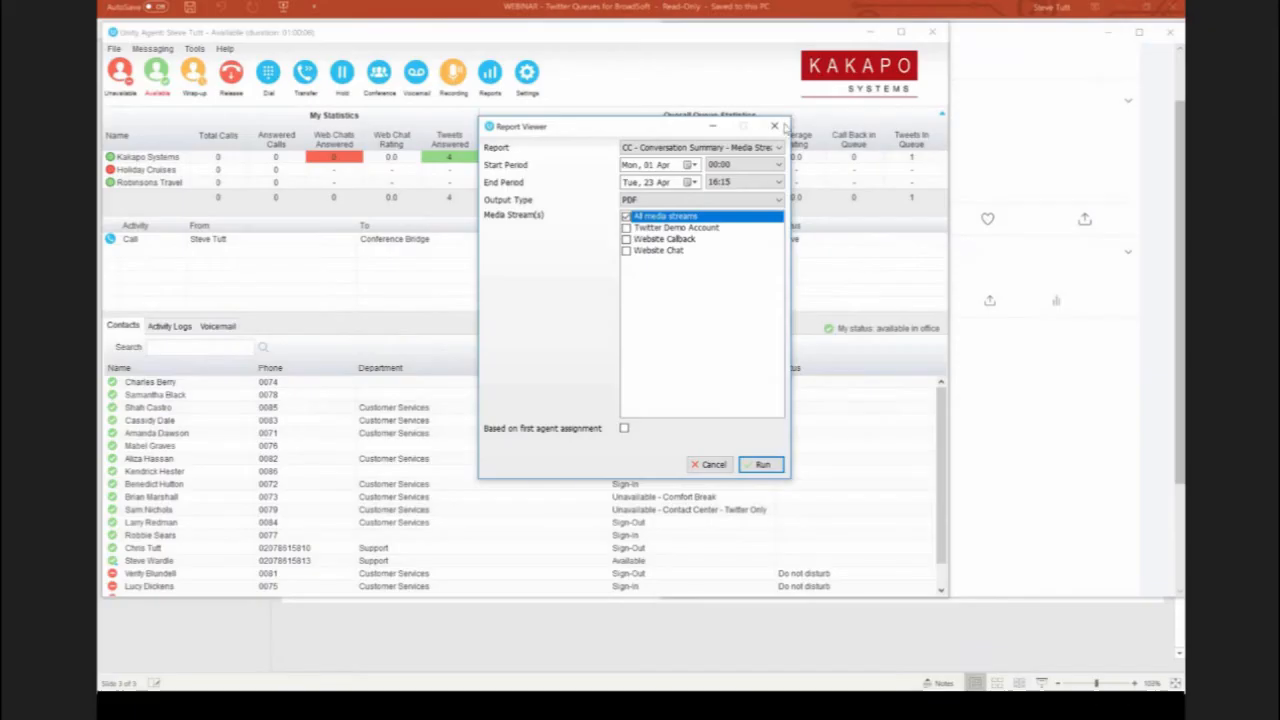
Step: Run the CC - Agent Activity - Agent report for all agents, return to Unity Agent, and dismiss the Report Viewer
left_click(733, 148)
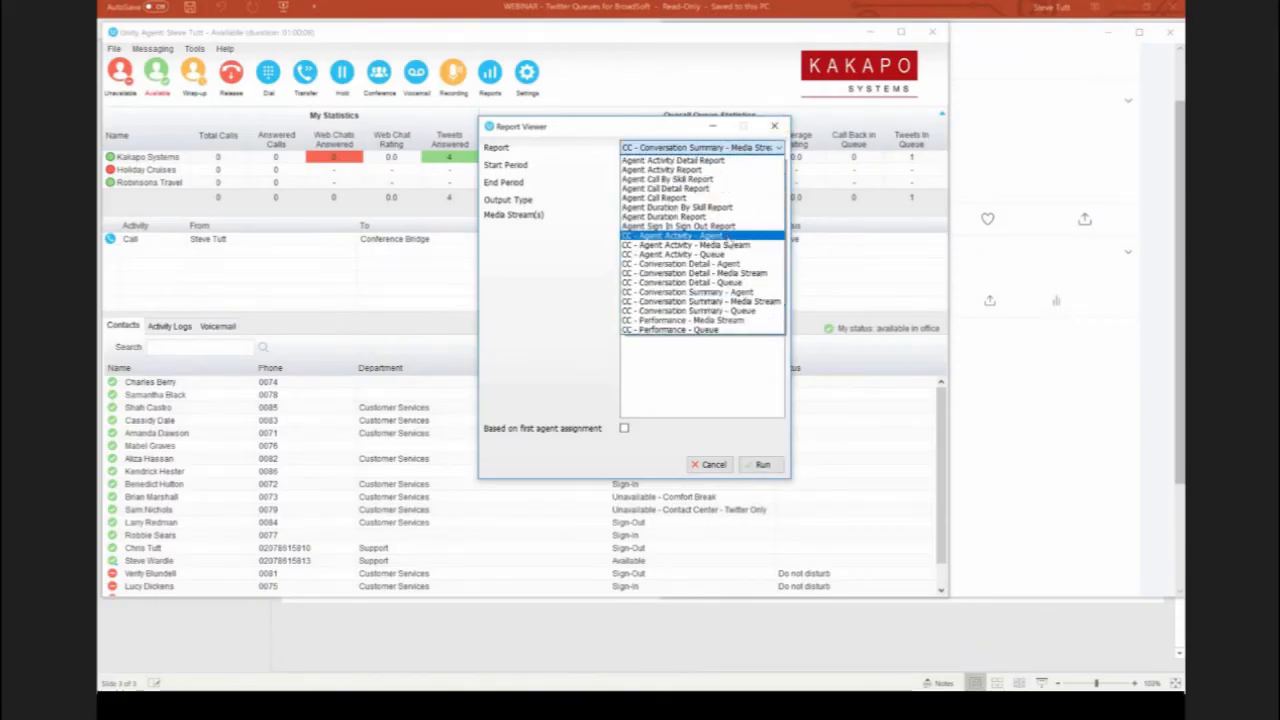
left_click(700, 236)
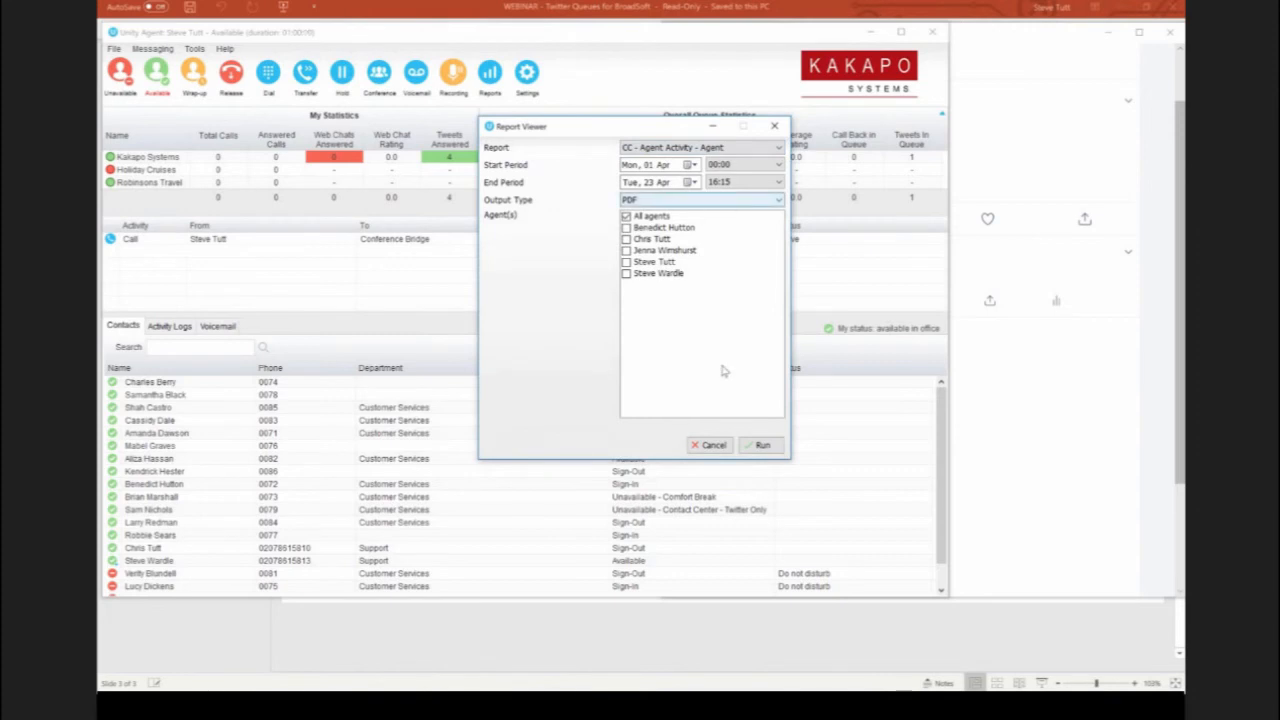
left_click(762, 446)
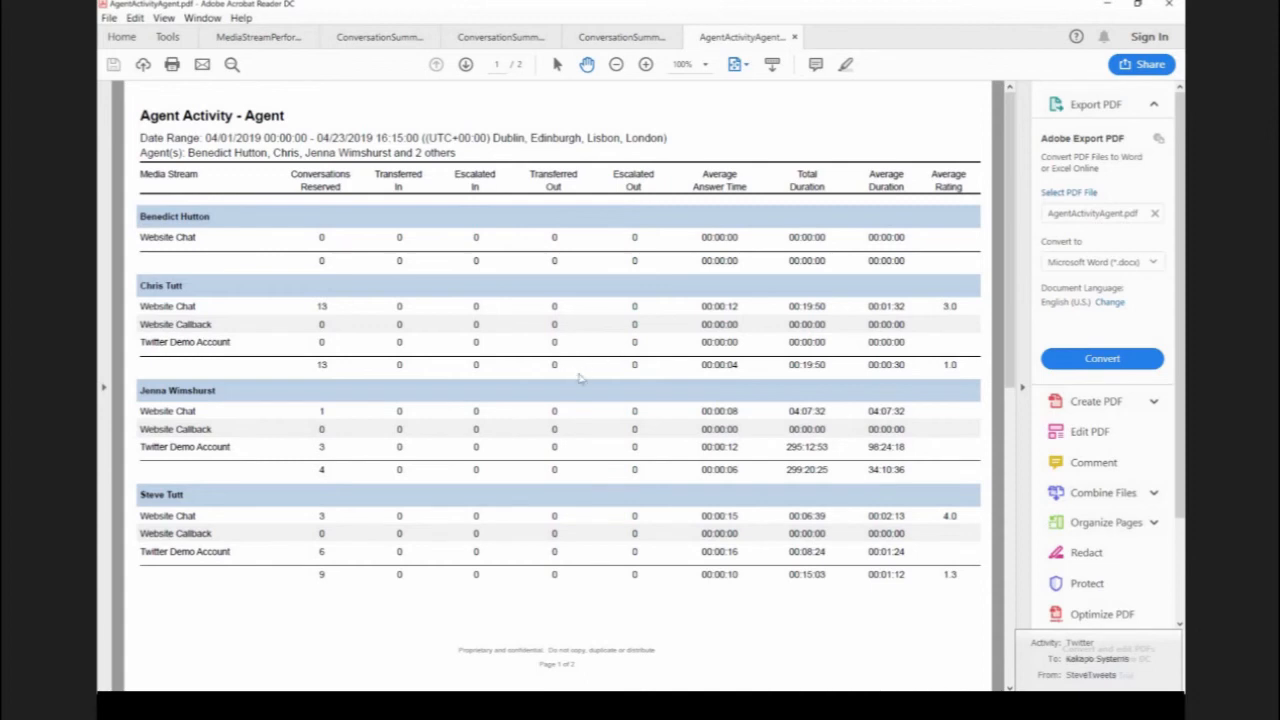
left_click(1107, 5)
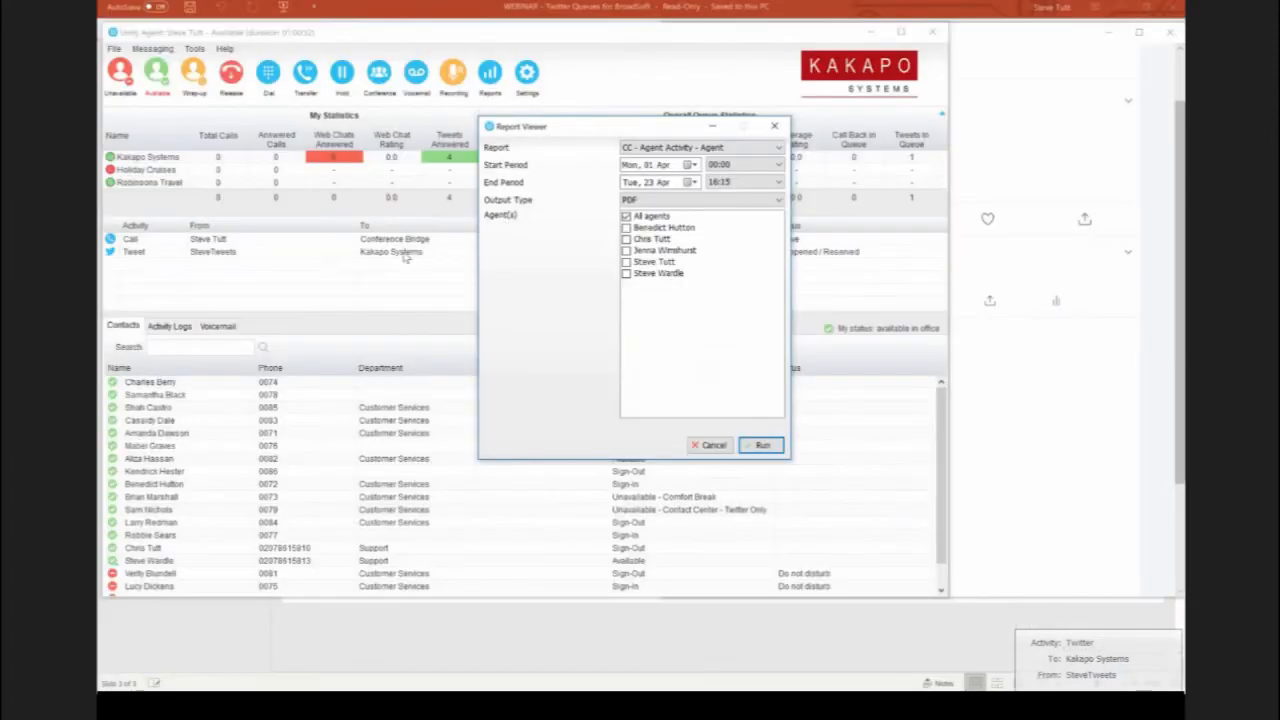
left_click(716, 446)
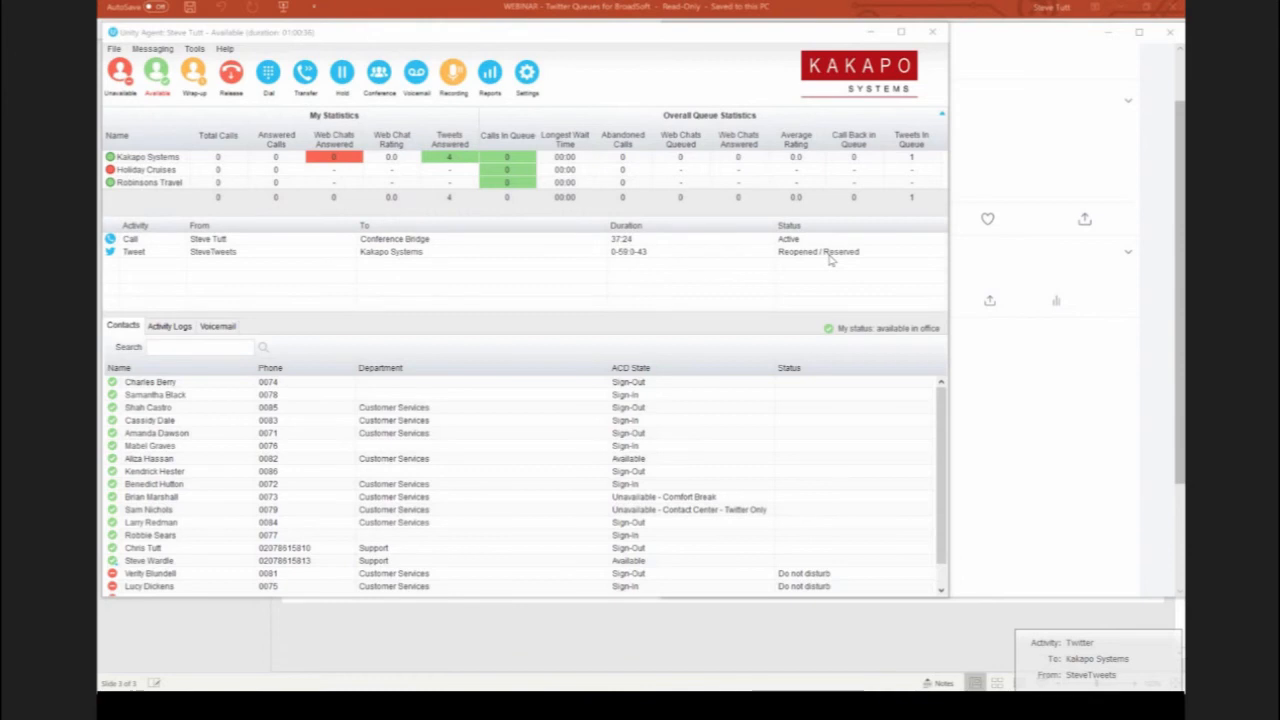
Step: Open the reopened customer tweet for Kakapo Systems and close its conversation
double_click(435, 254)
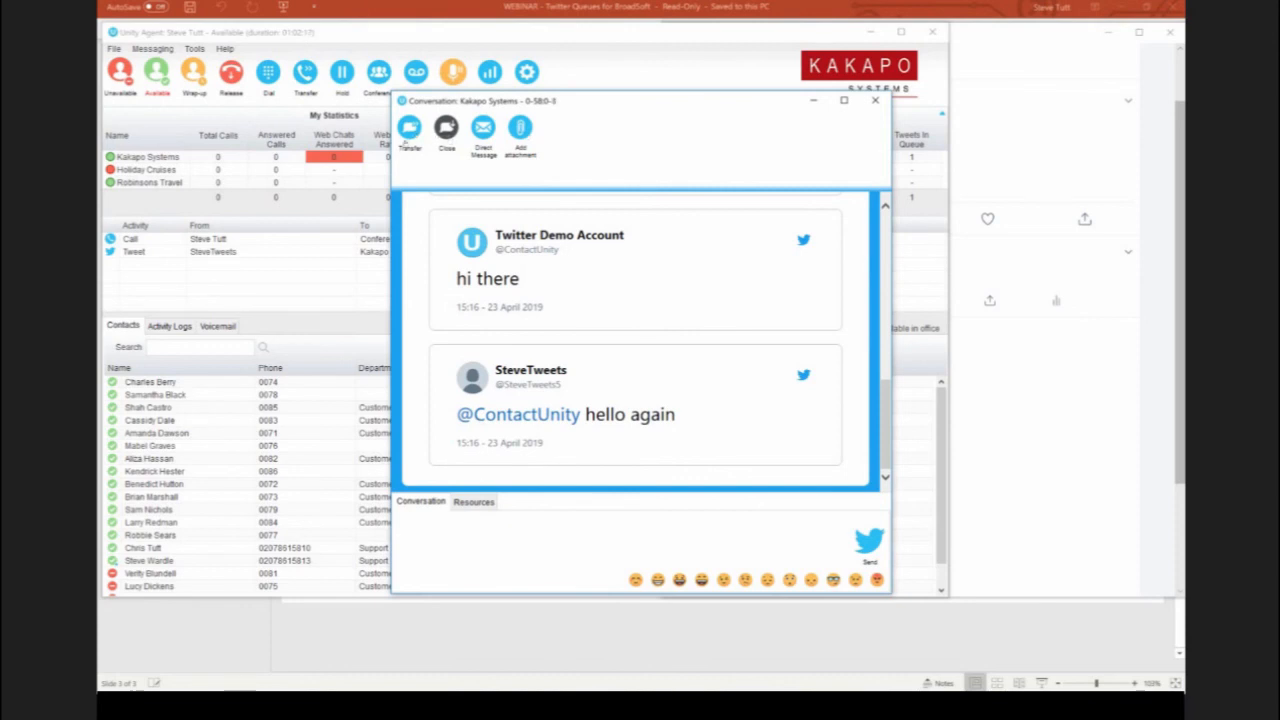
left_click(446, 128)
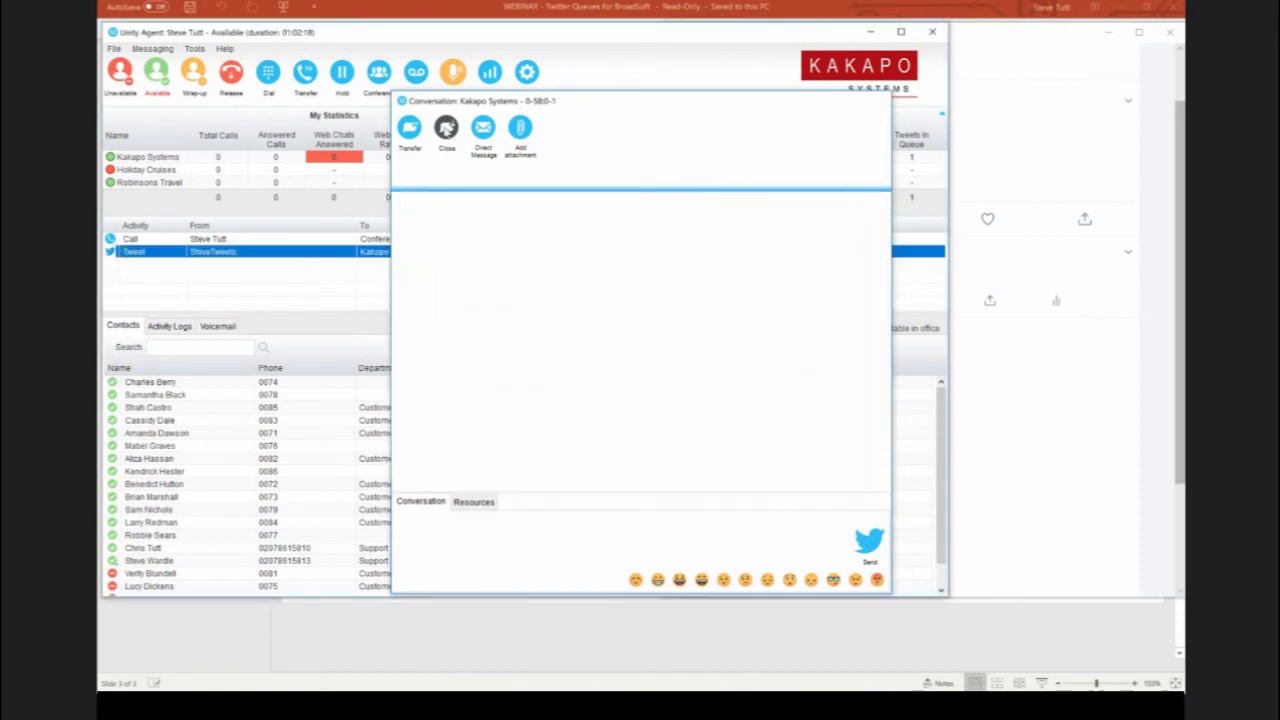